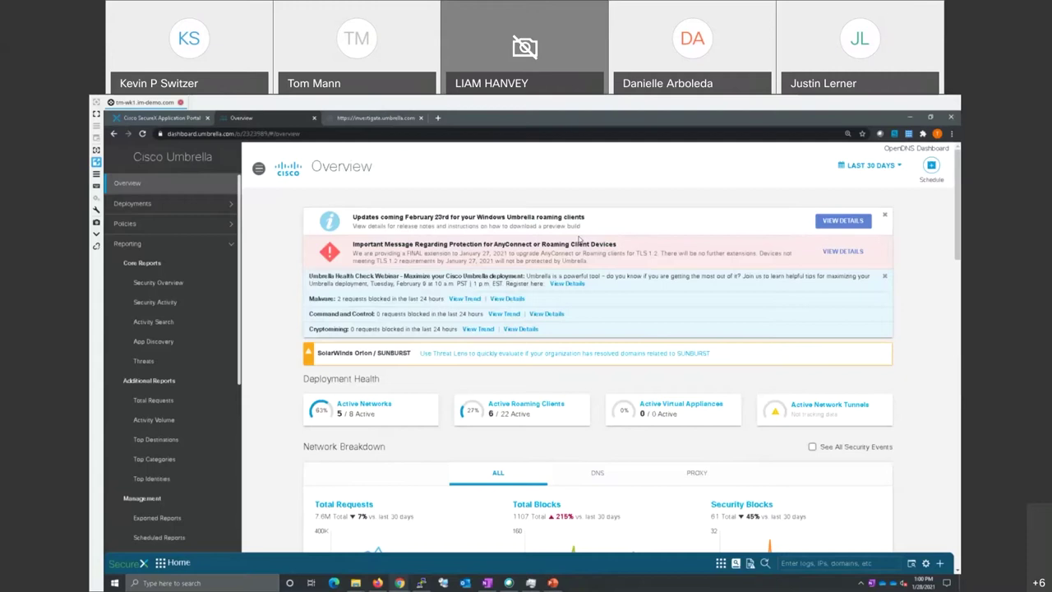
Expand Policies in the sidebar and scroll the Overview dashboard showing 7.6M requests and 1107 blocks
{"action": "left_click", "coordinate": [125, 223]}
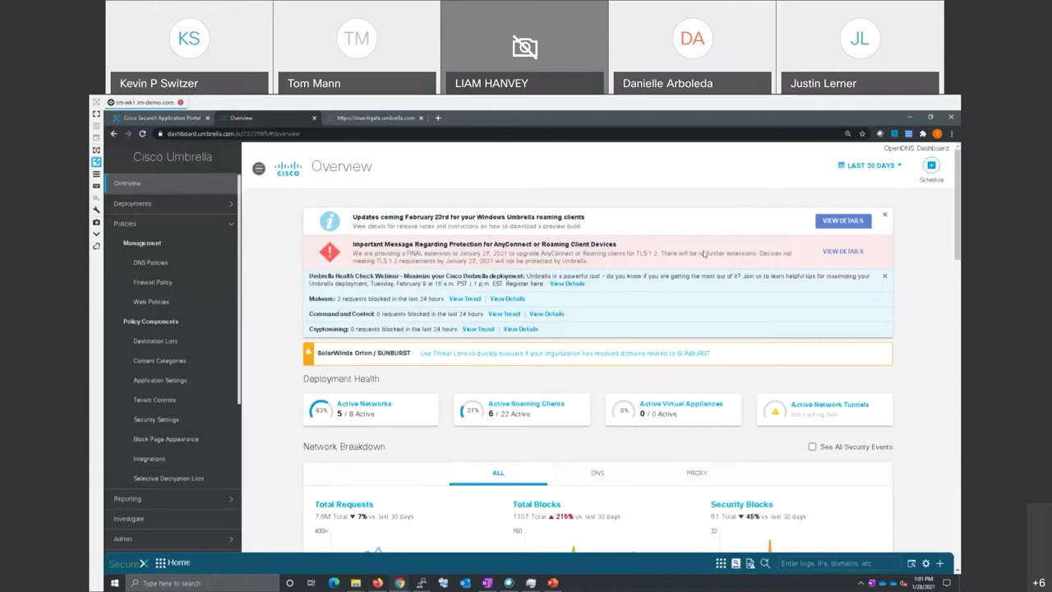
{"action": "scroll", "coordinate": [641, 245], "scroll_direction": "down", "scroll_amount": 1}
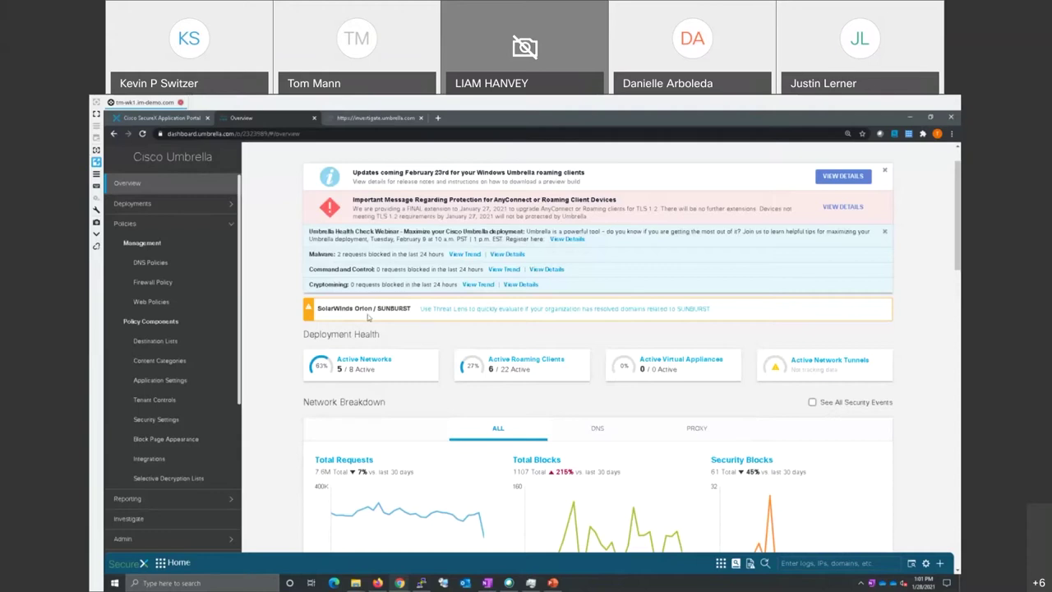
Open the SolarWinds Sunburst threat report and scroll through its contents
{"action": "left_click", "coordinate": [443, 310]}
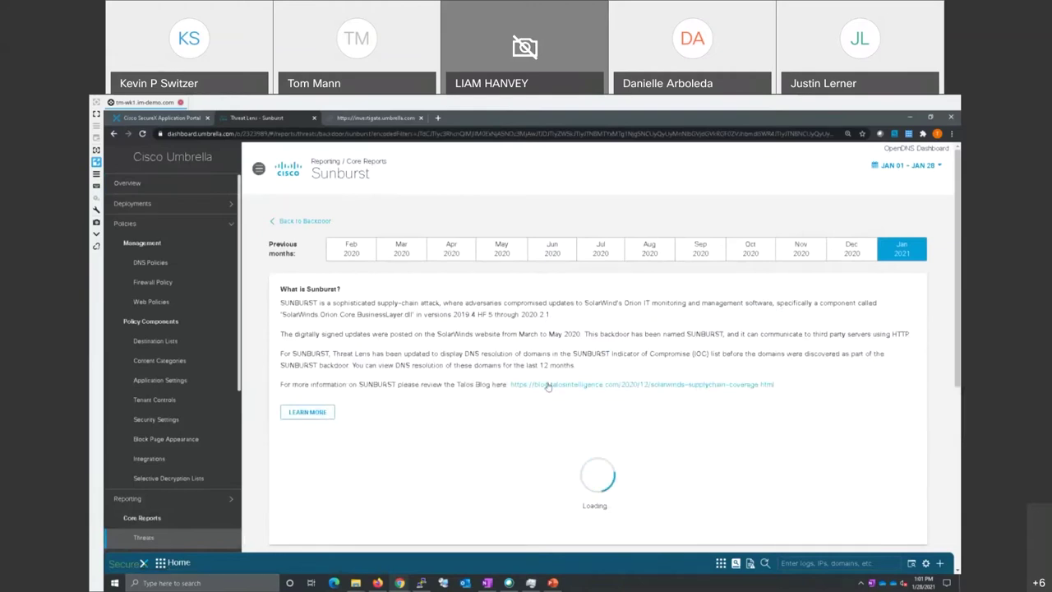
{"action": "scroll", "coordinate": [765, 345], "scroll_direction": "down", "scroll_amount": 4}
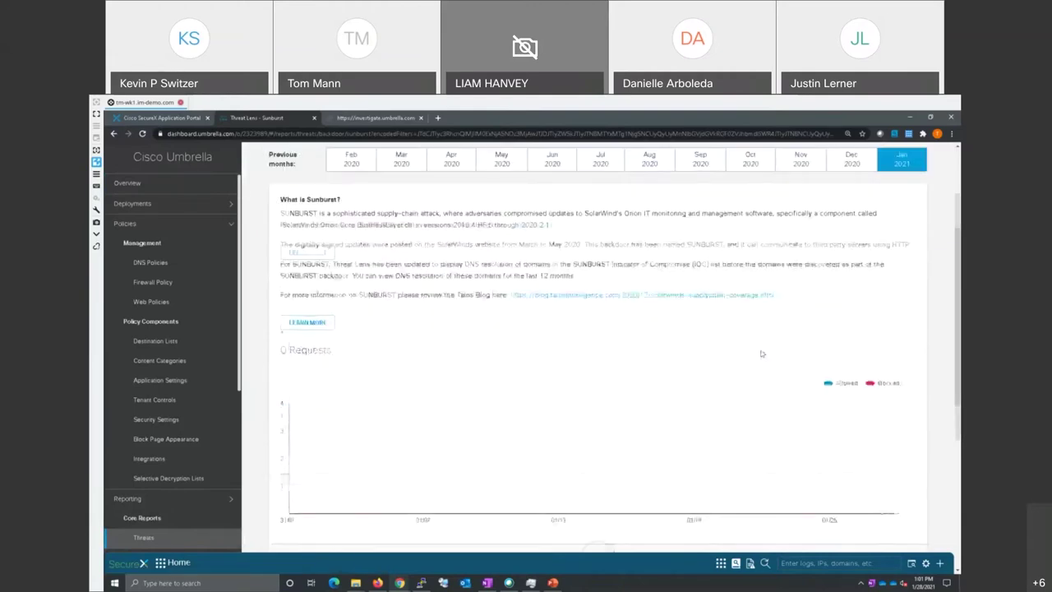
{"action": "scroll", "coordinate": [633, 405], "scroll_direction": "down", "scroll_amount": 1}
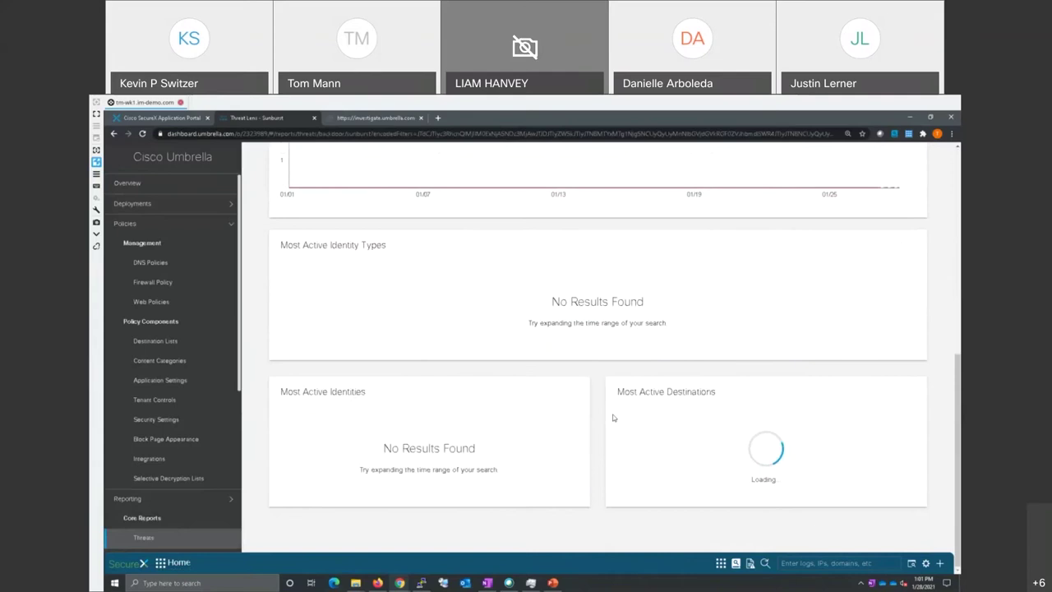
{"action": "scroll", "coordinate": [560, 423], "scroll_direction": "up", "scroll_amount": 2}
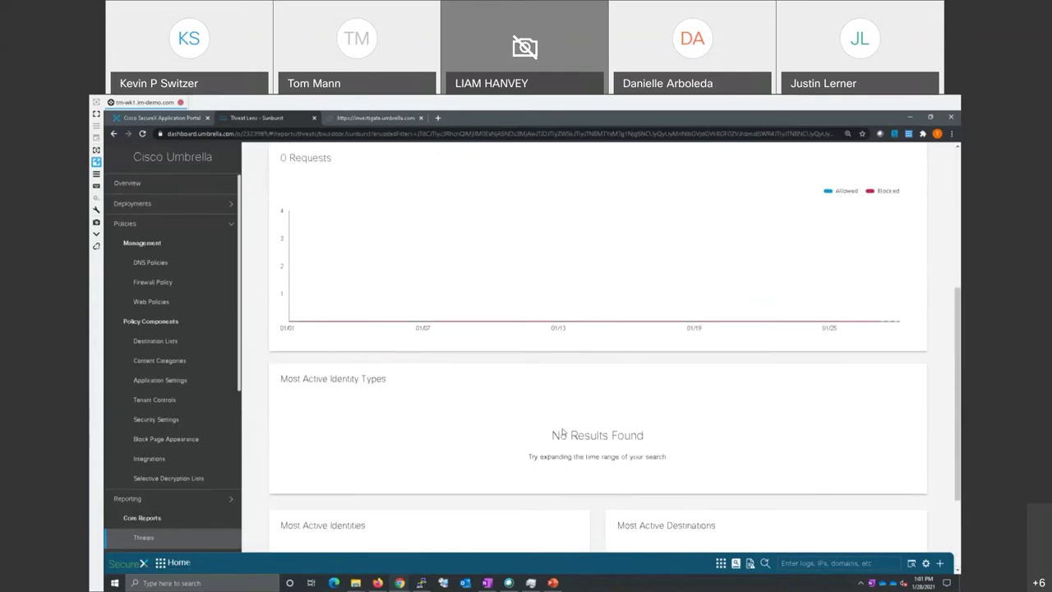
{"action": "scroll", "coordinate": [564, 429], "scroll_direction": "up", "scroll_amount": 1}
{"action": "scroll", "coordinate": [565, 429], "scroll_direction": "up", "scroll_amount": 1}
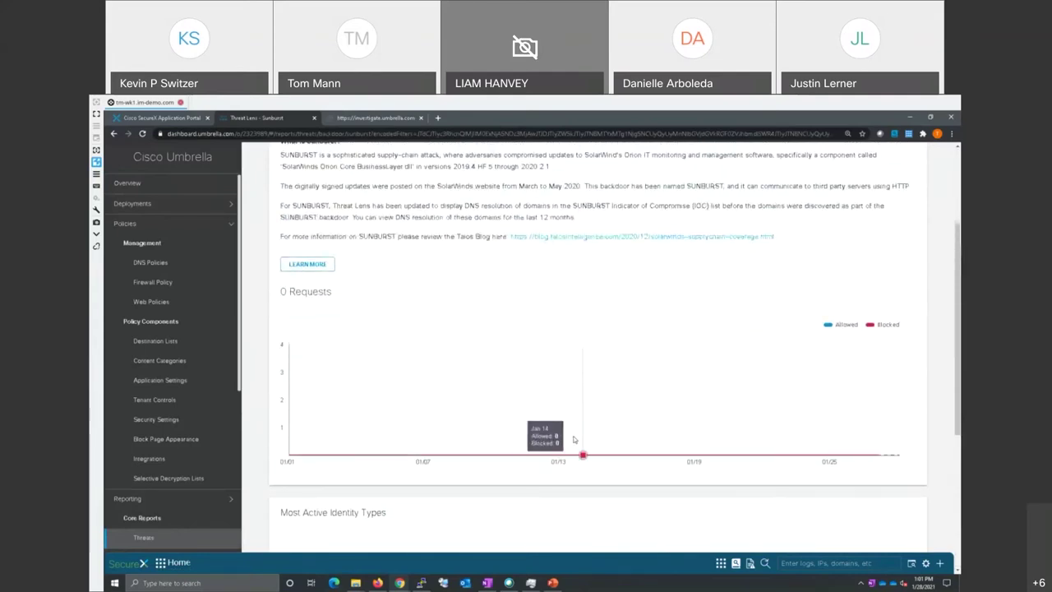
{"action": "scroll", "coordinate": [621, 351], "scroll_direction": "up", "scroll_amount": 2}
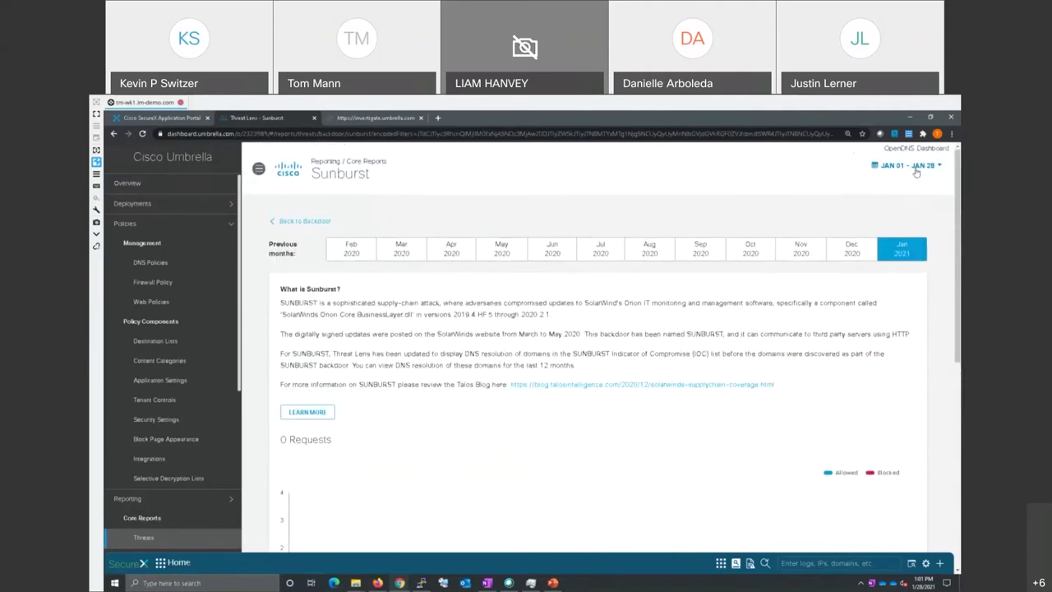
Set the Sunburst report's date range to Last 30 Days
{"action": "left_click", "coordinate": [916, 167]}
{"action": "left_click", "coordinate": [903, 239]}
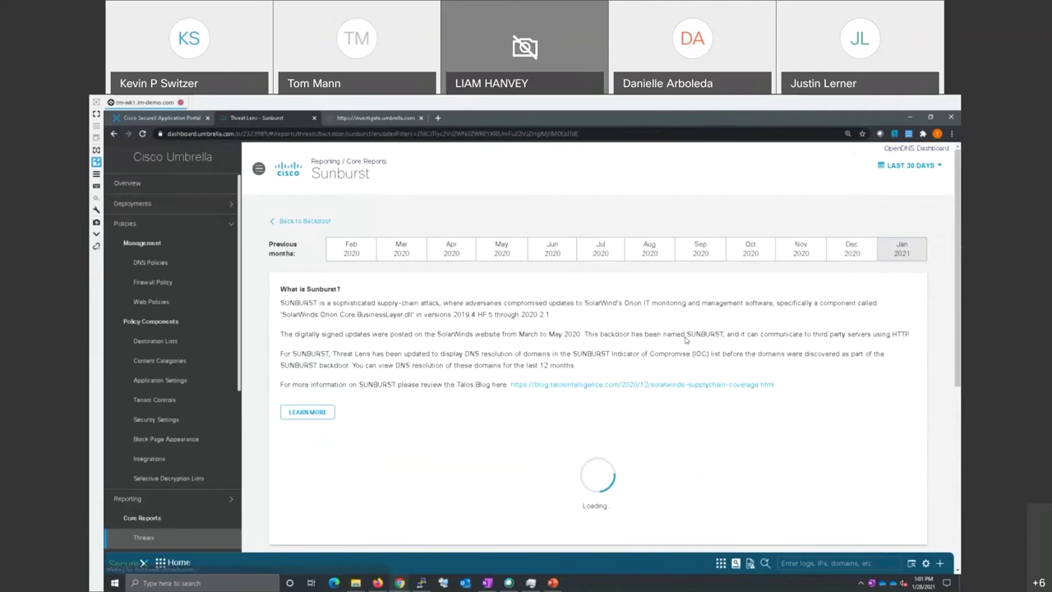
{"action": "scroll", "coordinate": [451, 389], "scroll_direction": "down", "scroll_amount": 7}
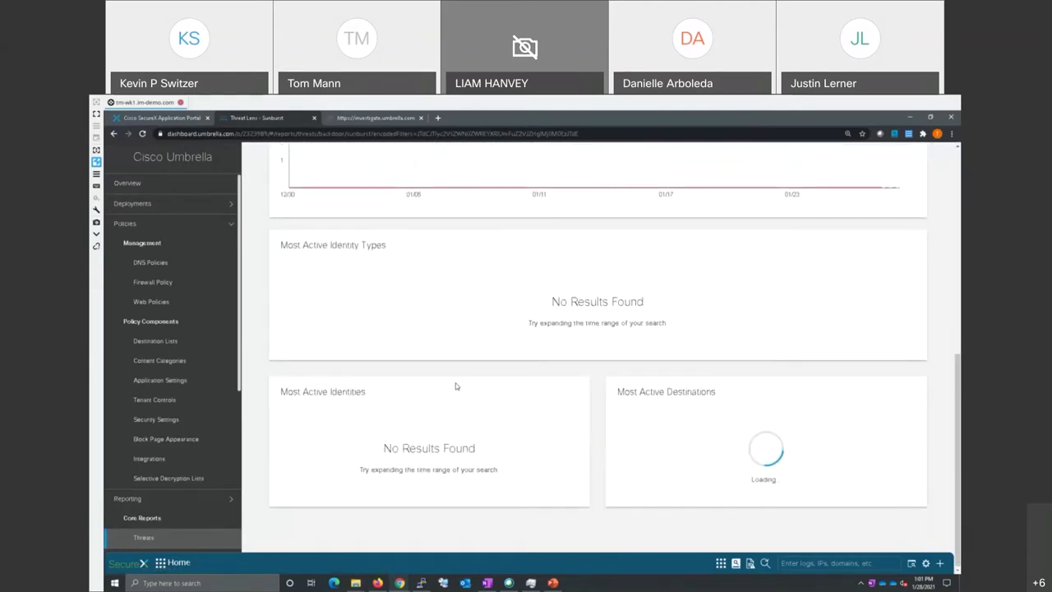
{"action": "scroll", "coordinate": [458, 378], "scroll_direction": "up", "scroll_amount": 3}
{"action": "scroll", "coordinate": [458, 378], "scroll_direction": "up", "scroll_amount": 3}
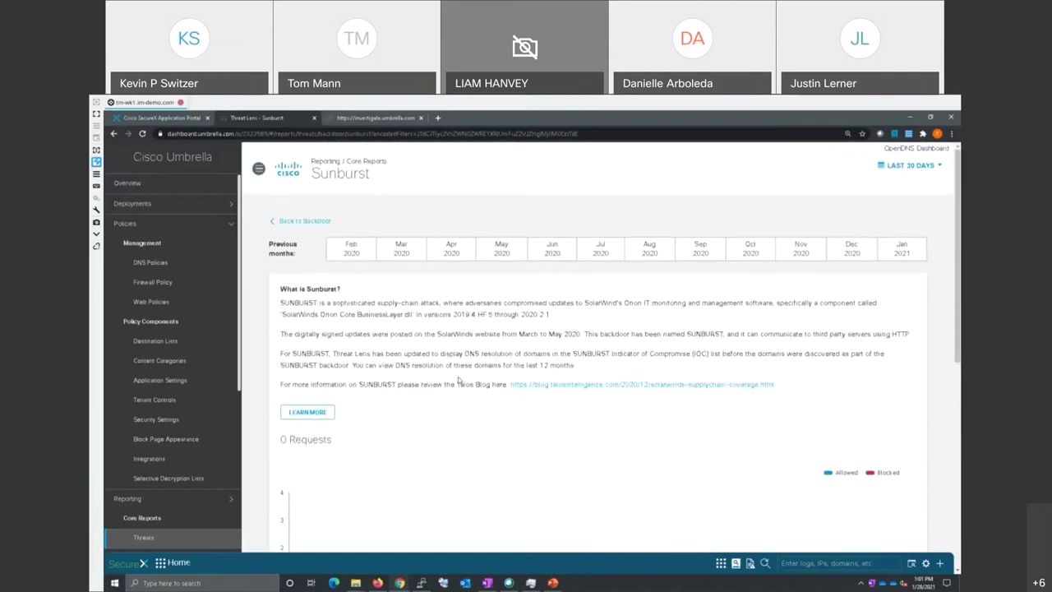
Go back to the Backdoor threat report and review its empty 30-day results
{"action": "left_click", "coordinate": [281, 225]}
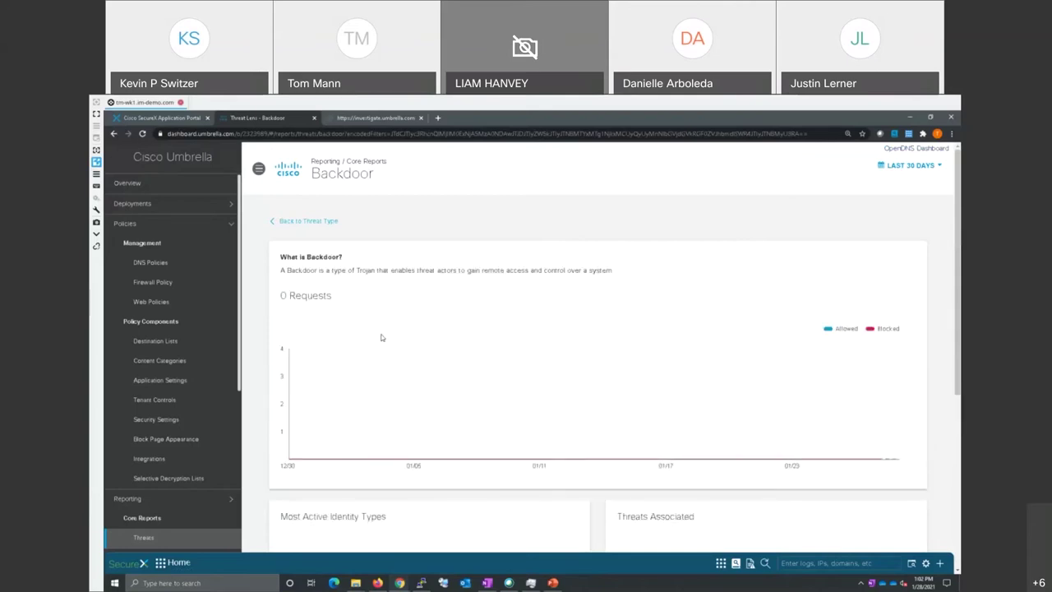
{"action": "scroll", "coordinate": [382, 337], "scroll_direction": "down", "scroll_amount": 5}
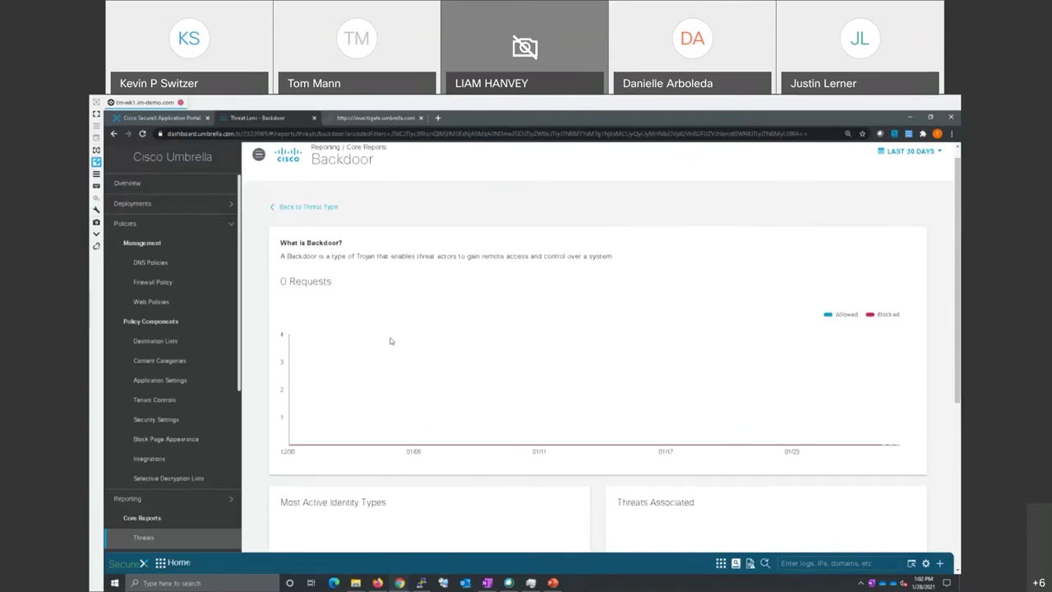
{"action": "scroll", "coordinate": [477, 395], "scroll_direction": "down", "scroll_amount": 1}
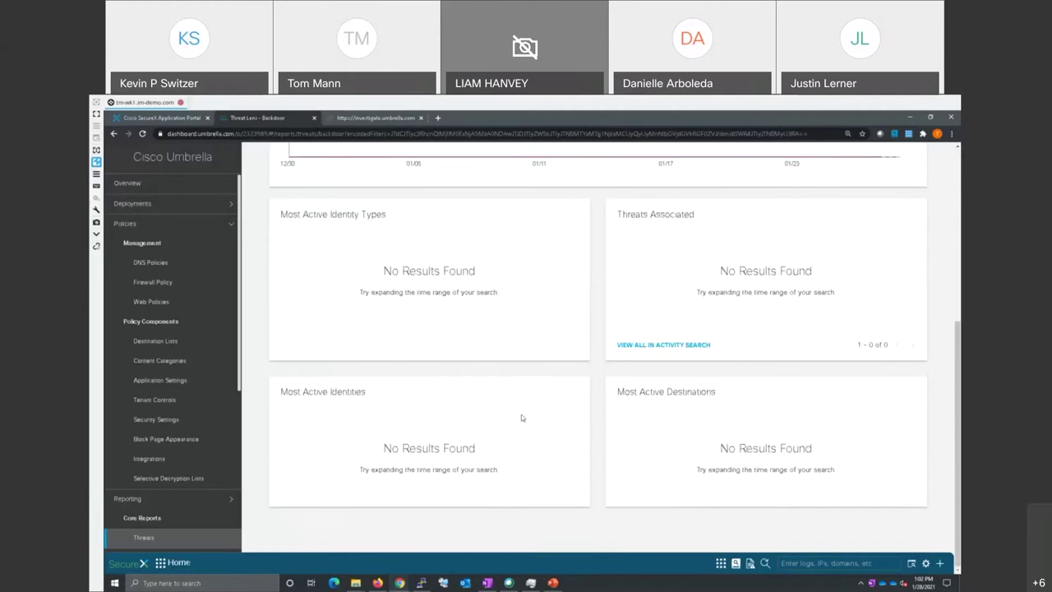
{"action": "scroll", "coordinate": [521, 414], "scroll_direction": "up", "scroll_amount": 4}
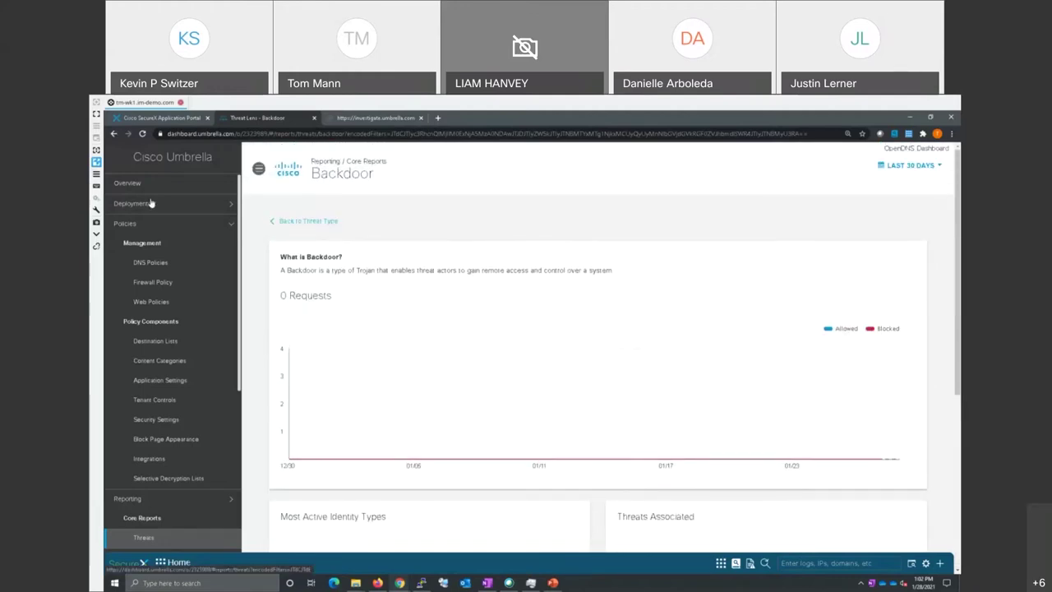
Switch the Overview dashboard to Last 30 Days and scroll to the Network Breakdown charts
{"action": "left_click", "coordinate": [123, 182]}
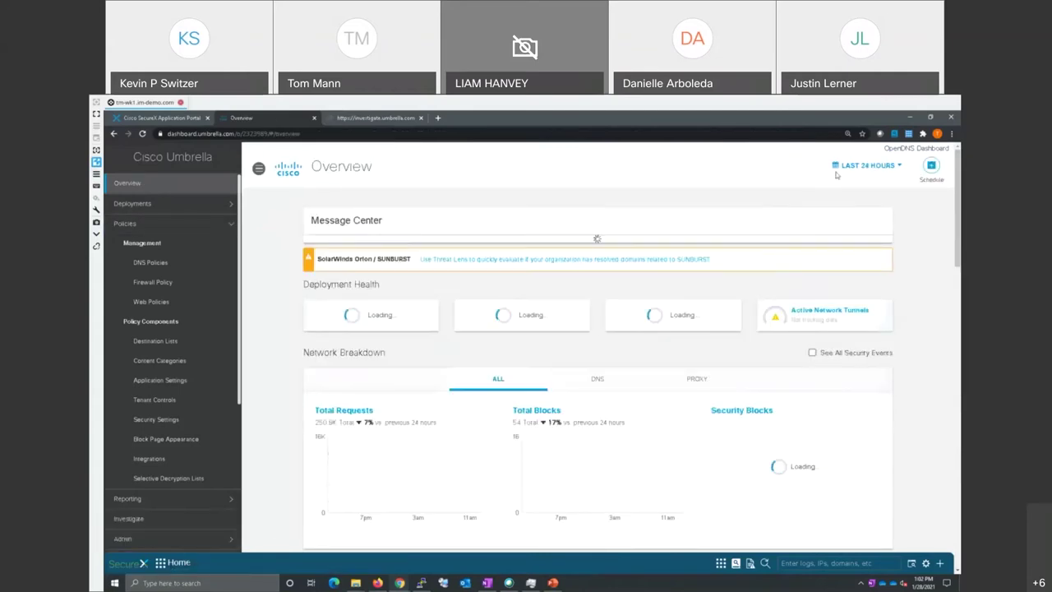
{"action": "left_click", "coordinate": [867, 166]}
{"action": "left_click", "coordinate": [852, 240]}
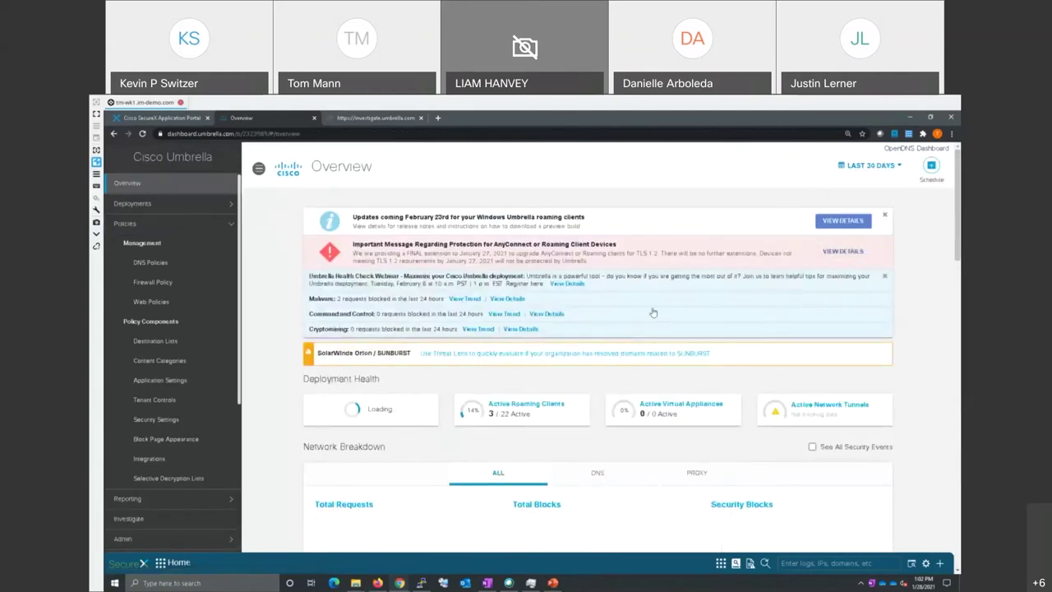
{"action": "scroll", "coordinate": [470, 357], "scroll_direction": "down", "scroll_amount": 3}
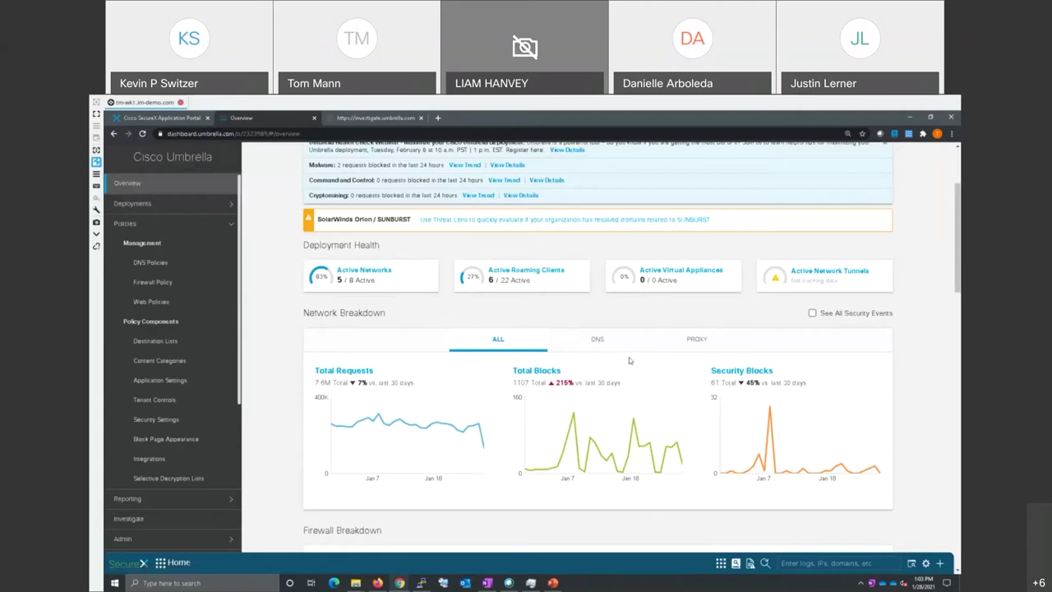
{"action": "scroll", "coordinate": [629, 360], "scroll_direction": "down", "scroll_amount": 1}
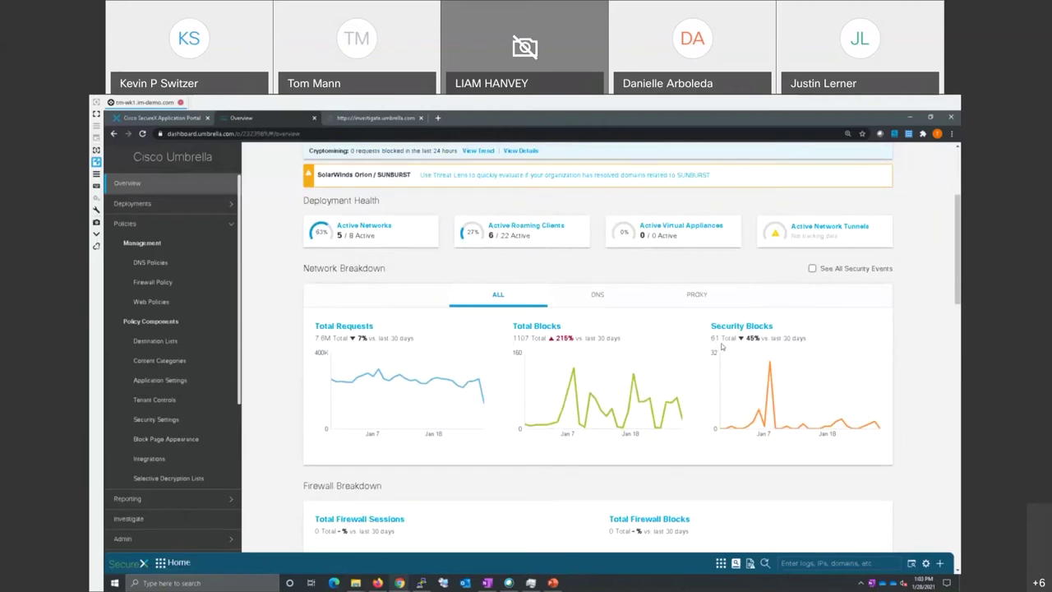
{"action": "mouse_move", "coordinate": [773, 421]}
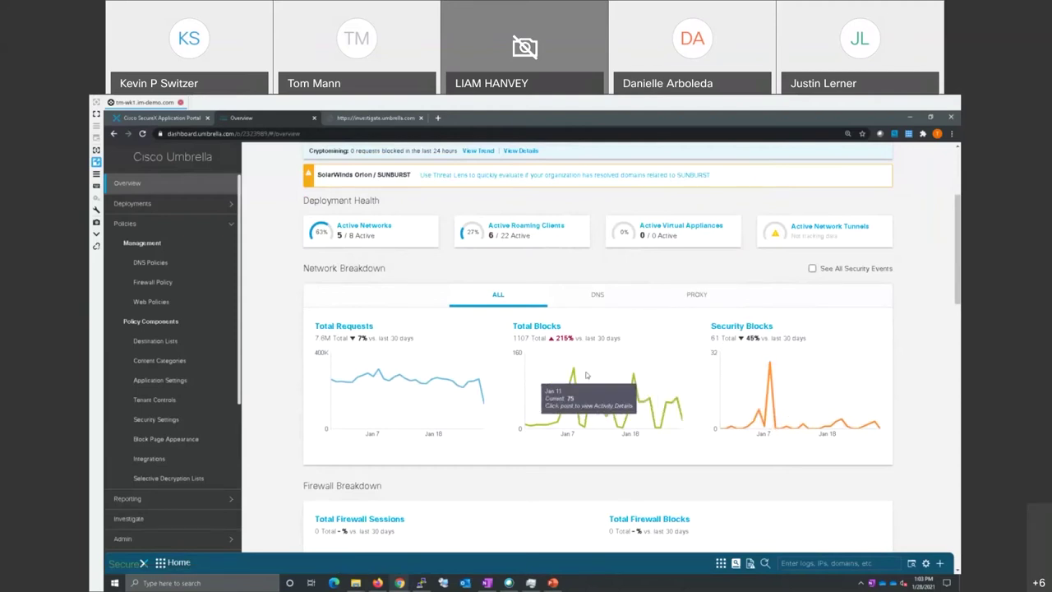
{"action": "mouse_move", "coordinate": [571, 372]}
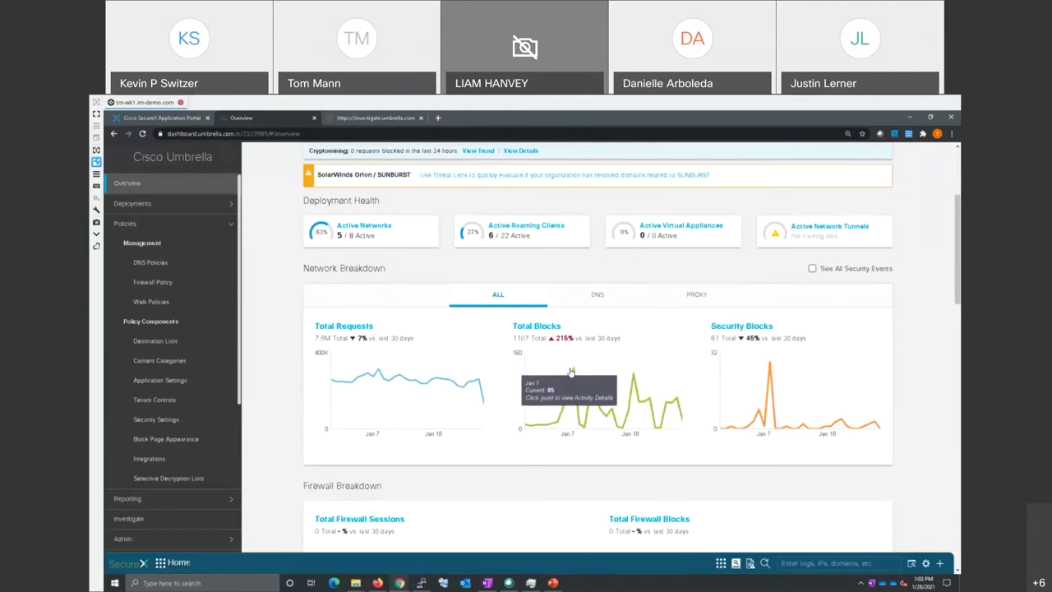
Drill into the blocked activity behind the Total Blocks peak and read each request's Categories
{"action": "left_click", "coordinate": [574, 373]}
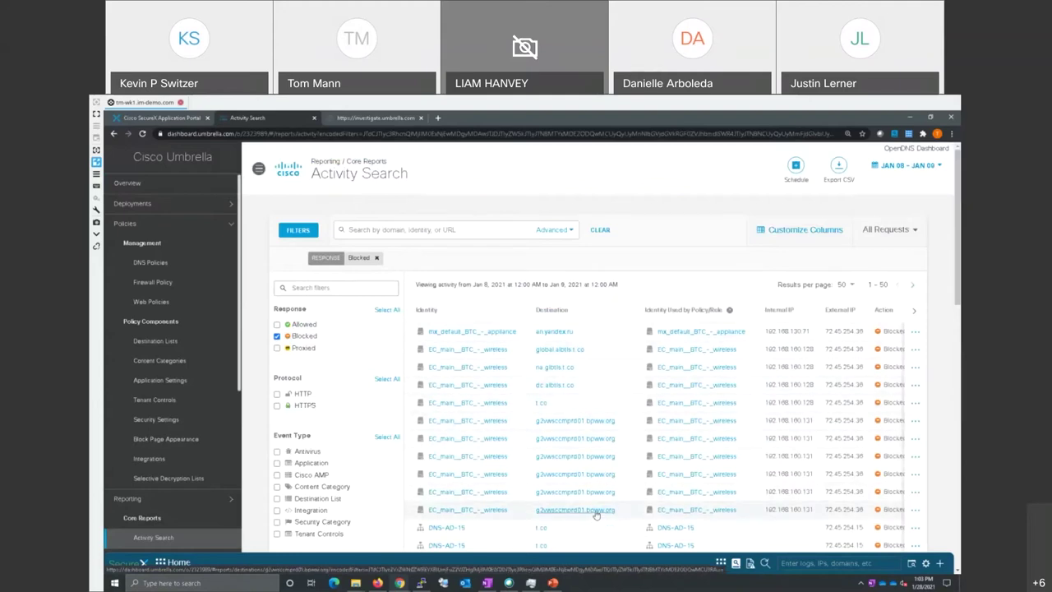
{"action": "scroll", "coordinate": [598, 513], "scroll_direction": "down", "scroll_amount": 1}
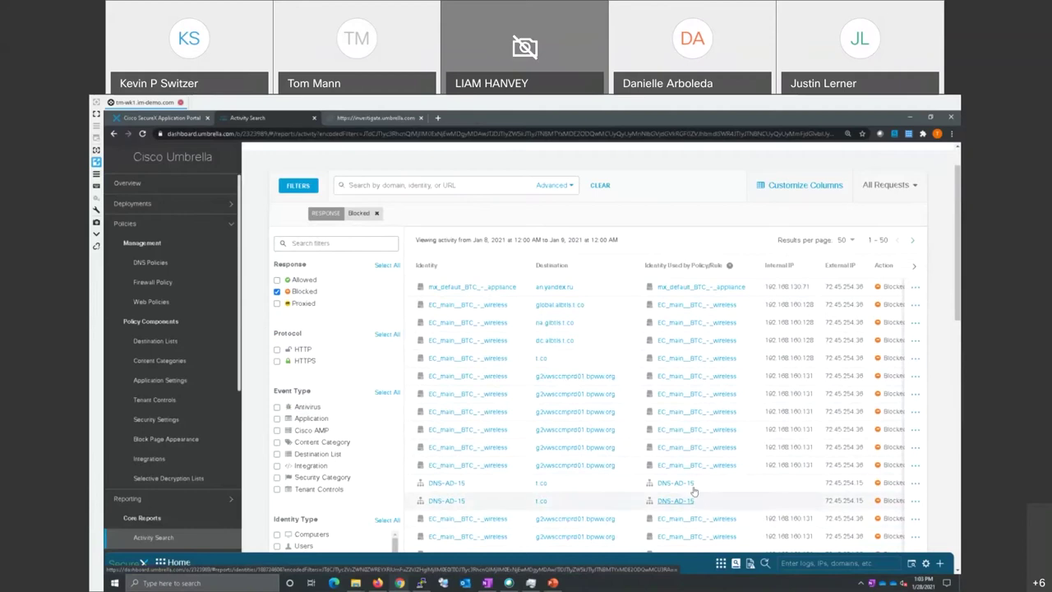
{"action": "scroll", "coordinate": [691, 489], "scroll_direction": "down", "scroll_amount": 3}
{"action": "scroll", "coordinate": [694, 491], "scroll_direction": "up", "scroll_amount": 4}
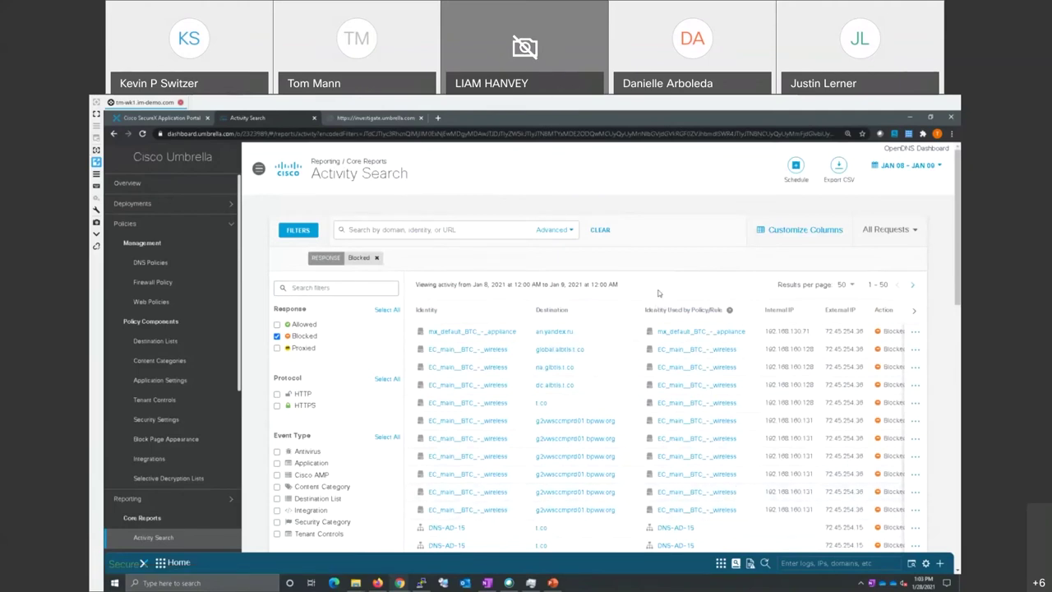
{"action": "scroll", "coordinate": [773, 398], "scroll_direction": "right", "scroll_amount": 3}
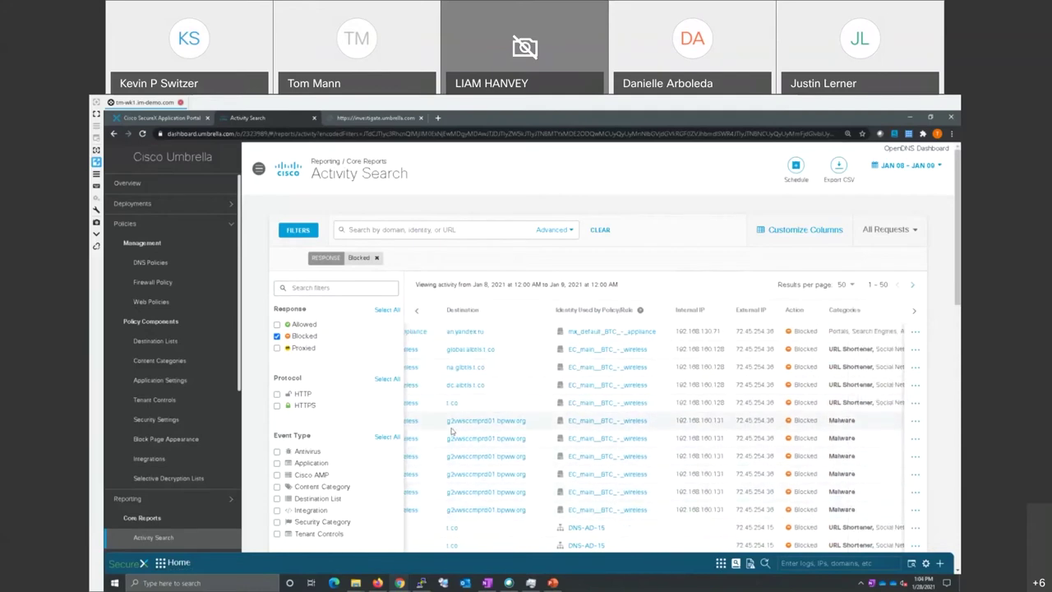
{"action": "scroll", "coordinate": [719, 474], "scroll_direction": "right", "scroll_amount": 3}
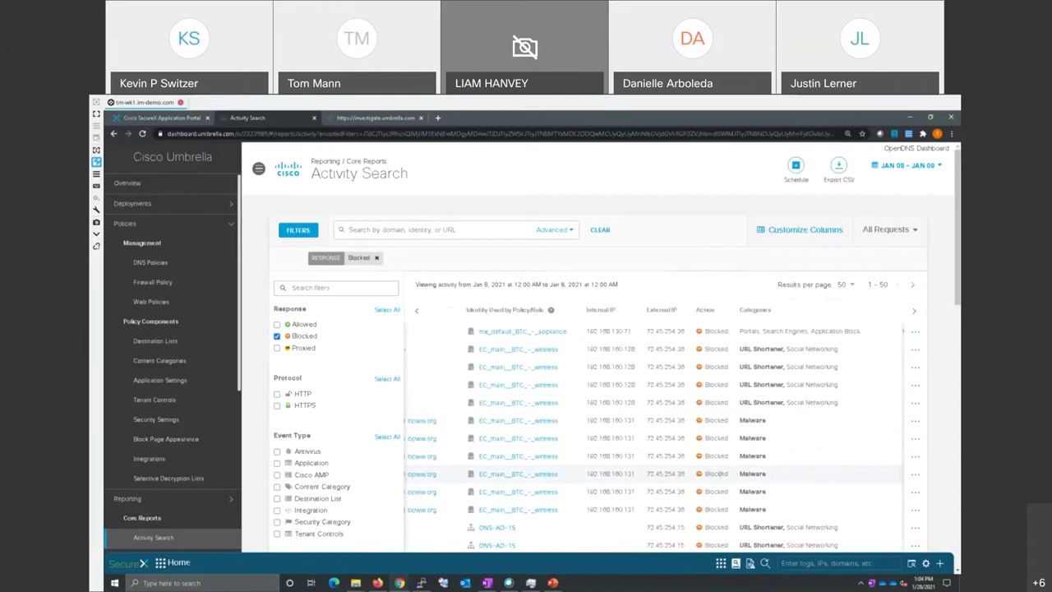
{"action": "scroll", "coordinate": [640, 455], "scroll_direction": "left", "scroll_amount": 5}
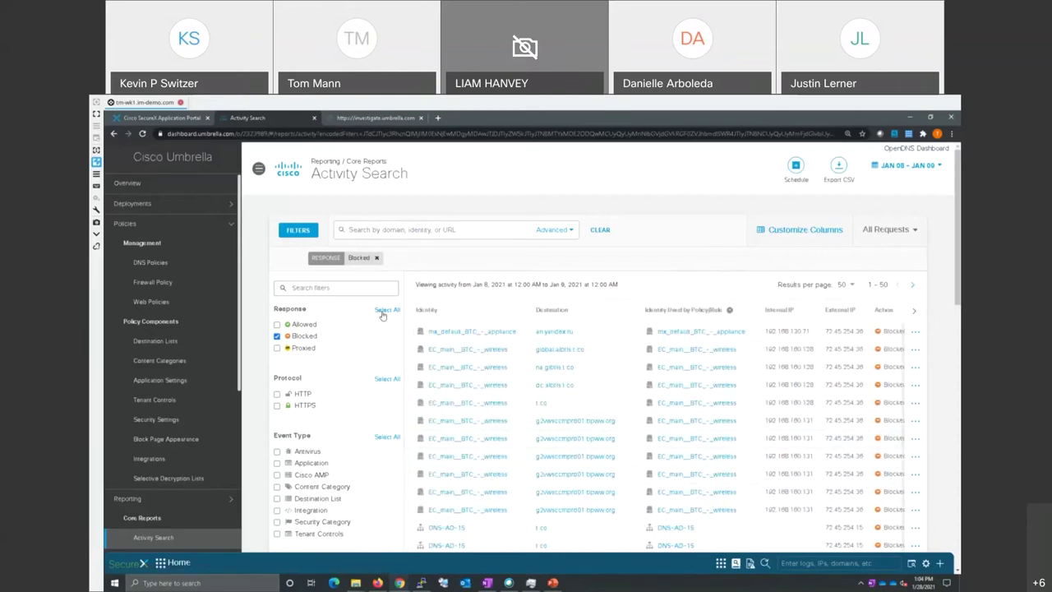
Add Allowed to the Response filter, apply it, and scroll through the combined results
{"action": "left_click", "coordinate": [278, 324]}
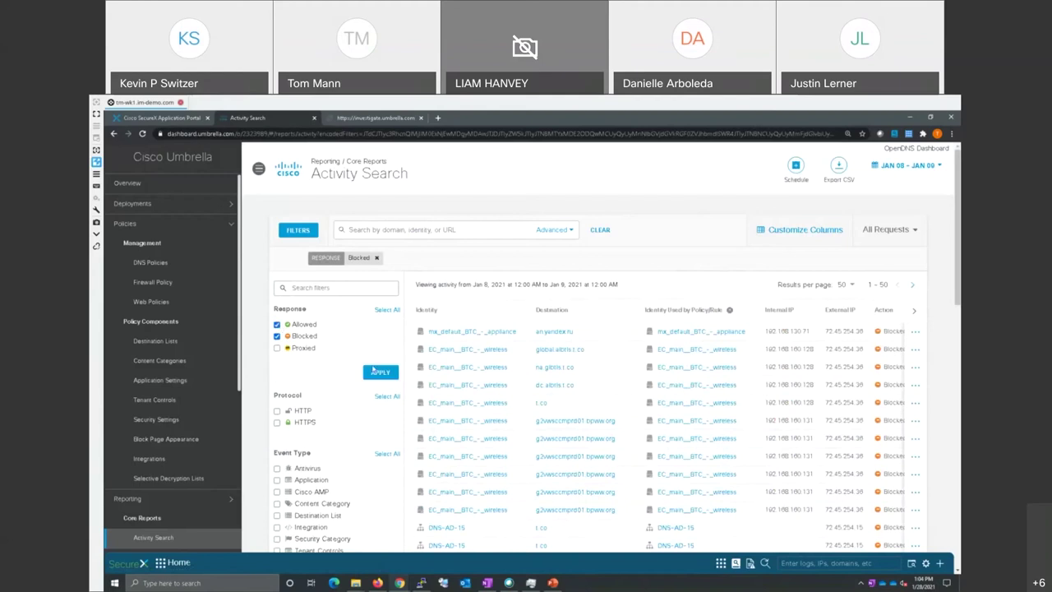
{"action": "left_click", "coordinate": [379, 374]}
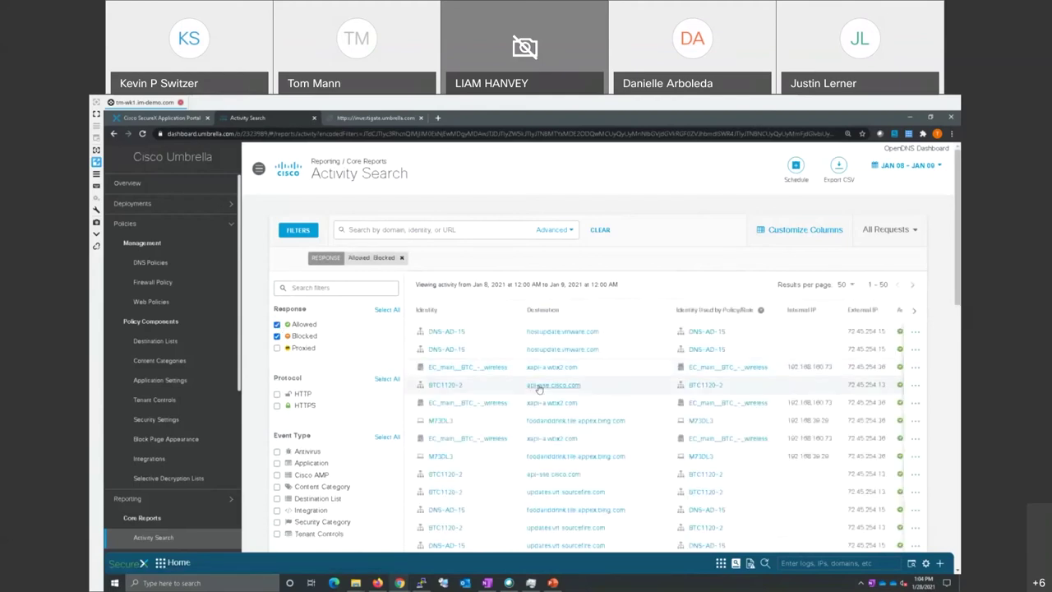
{"action": "scroll", "coordinate": [568, 434], "scroll_direction": "down", "scroll_amount": 1}
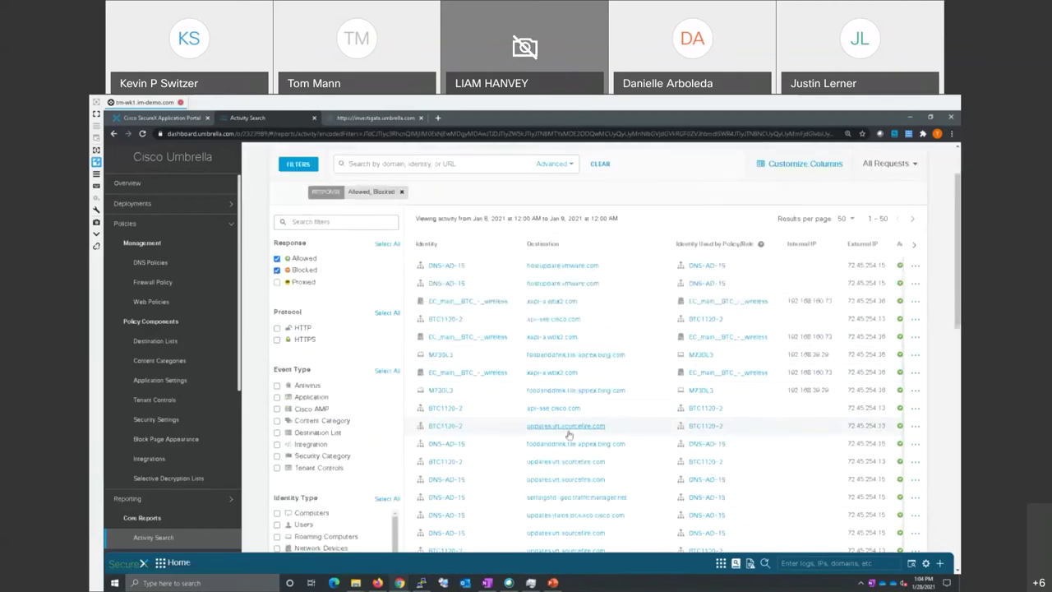
{"action": "scroll", "coordinate": [569, 434], "scroll_direction": "down", "scroll_amount": 2}
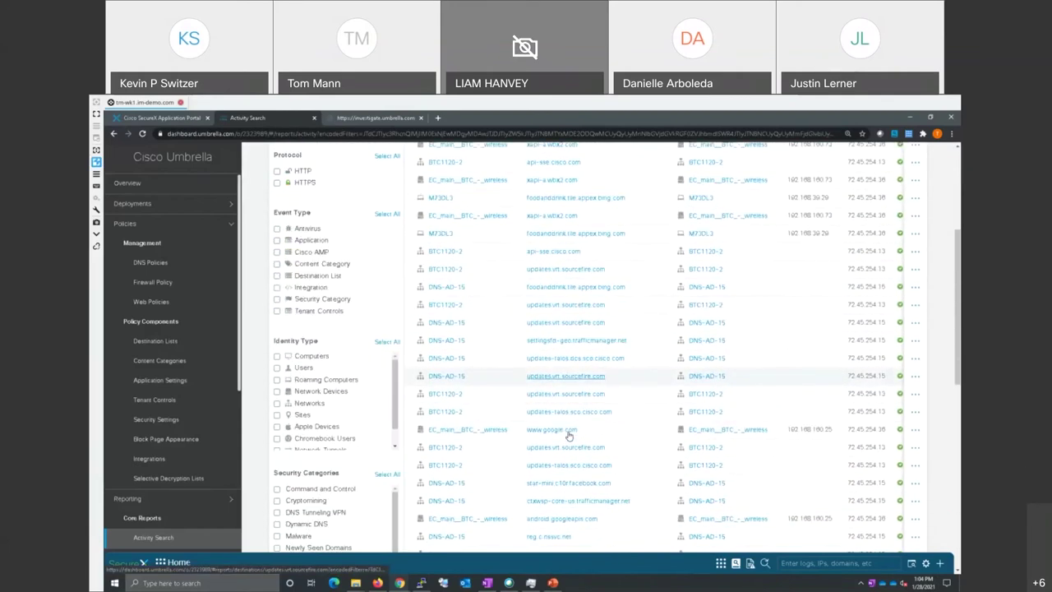
{"action": "scroll", "coordinate": [569, 436], "scroll_direction": "down", "scroll_amount": 1}
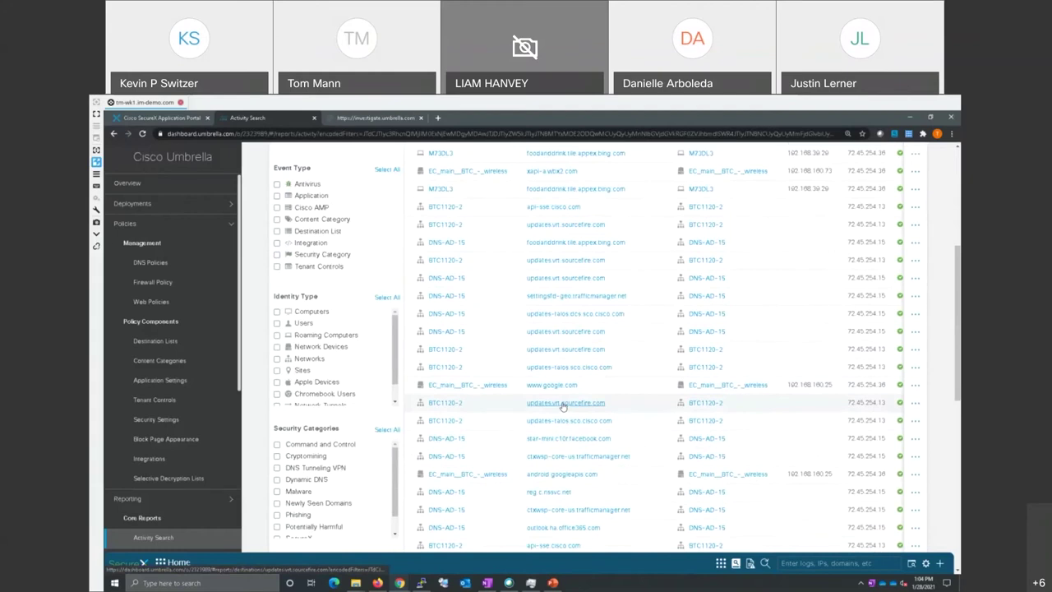
{"action": "scroll", "coordinate": [547, 414], "scroll_direction": "down", "scroll_amount": 1}
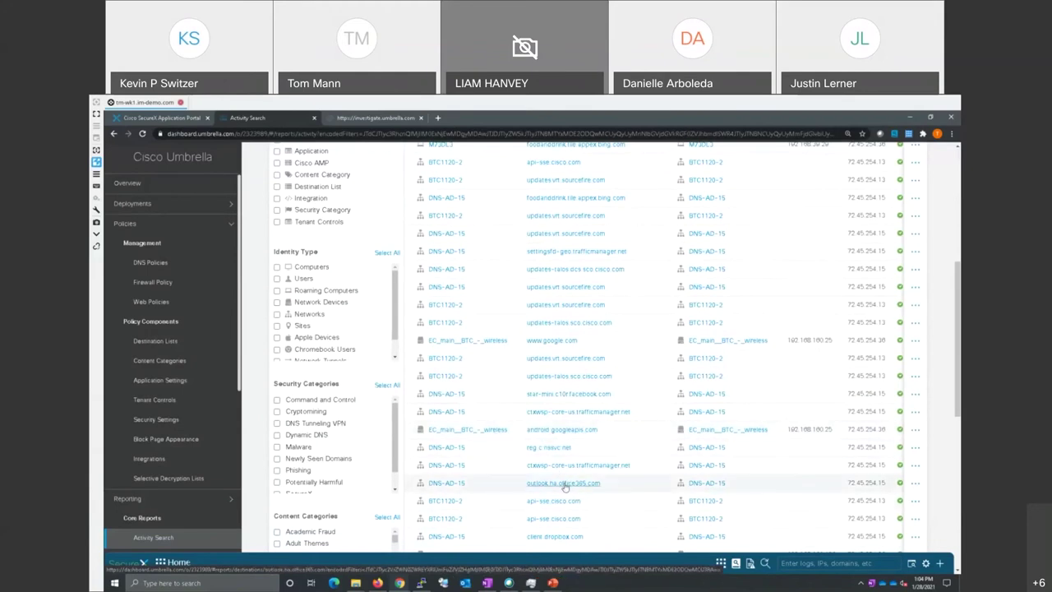
{"action": "scroll", "coordinate": [562, 500], "scroll_direction": "up", "scroll_amount": 7}
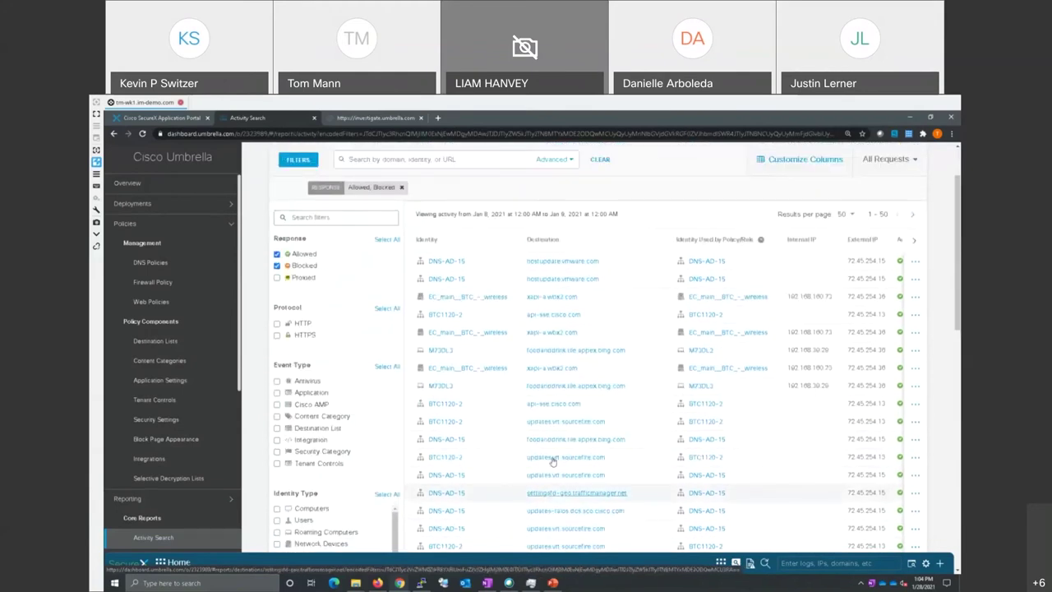
From the Overview's App Discovery and Control panel, view all 1557 discovered apps
{"action": "left_click", "coordinate": [119, 184]}
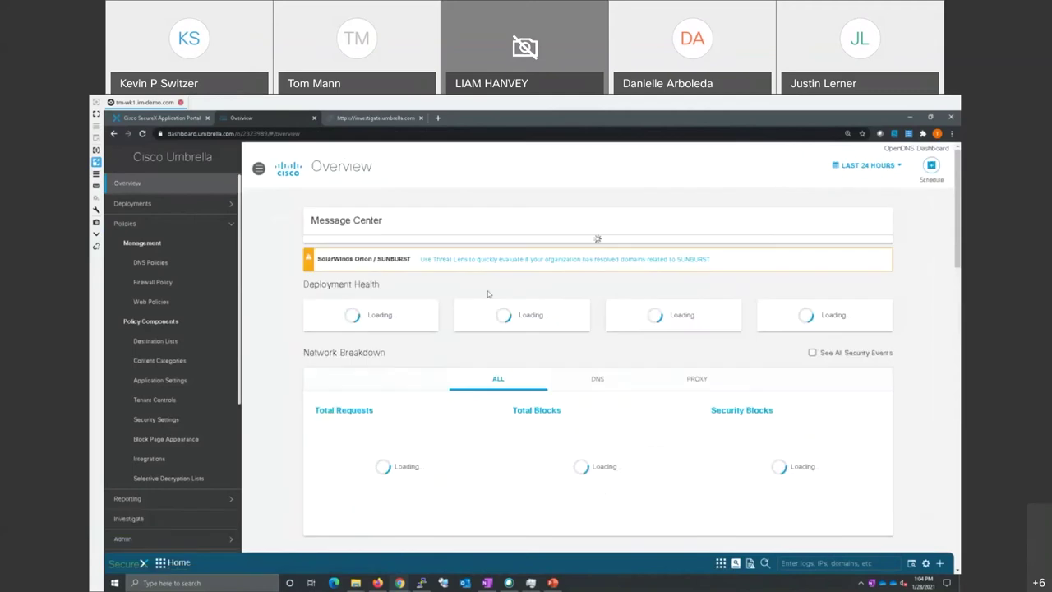
{"action": "scroll", "coordinate": [443, 370], "scroll_direction": "down", "scroll_amount": 5}
{"action": "scroll", "coordinate": [443, 371], "scroll_direction": "down", "scroll_amount": 8}
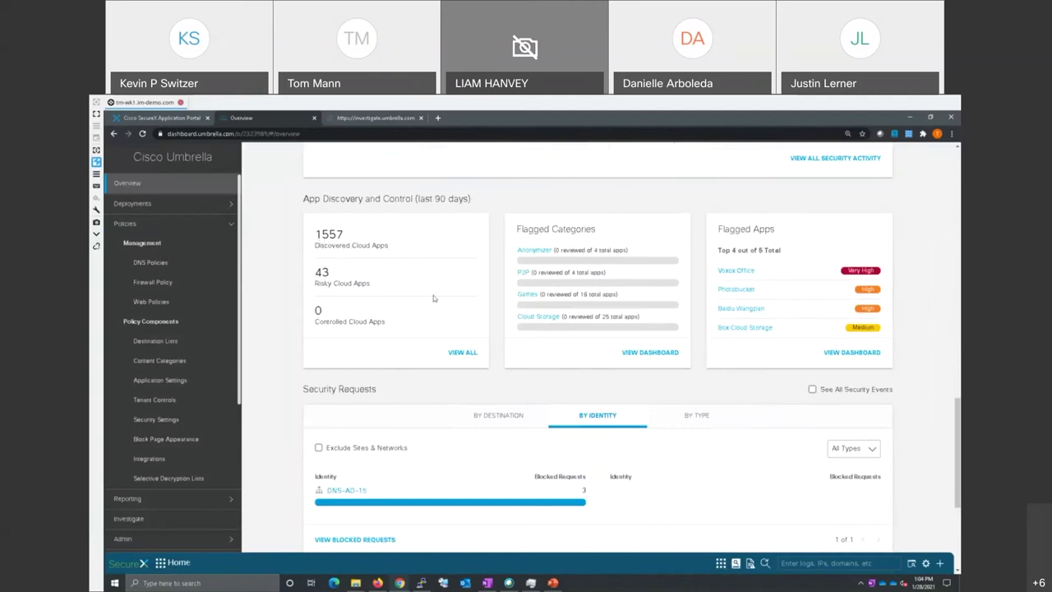
{"action": "left_click", "coordinate": [462, 352]}
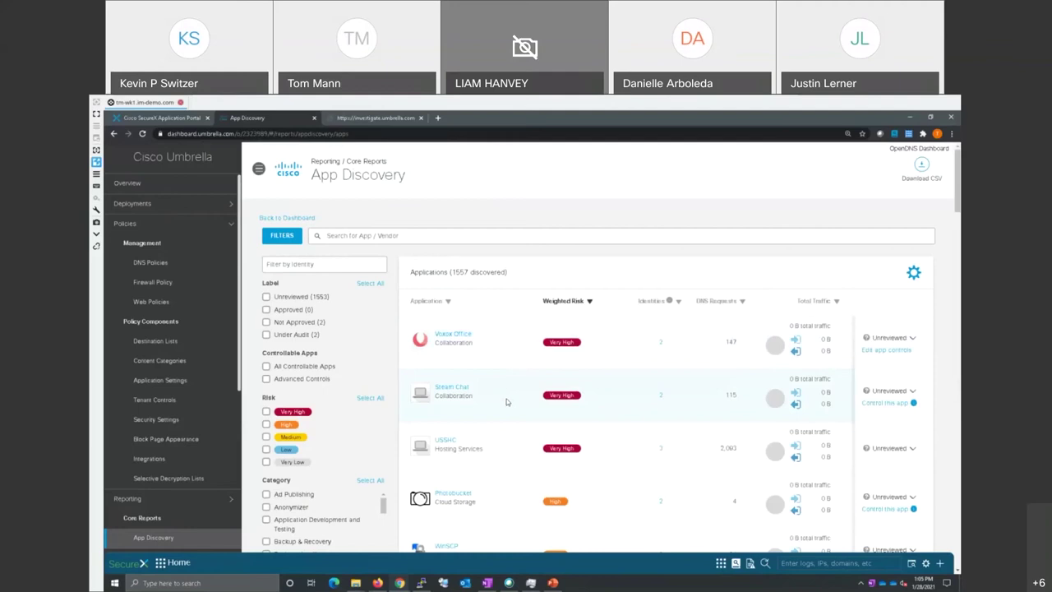
Scroll the App Discovery list past High-risk apps like Snapchat, WordPress and Dobby Conferencing
{"action": "scroll", "coordinate": [506, 401], "scroll_direction": "down", "scroll_amount": 3}
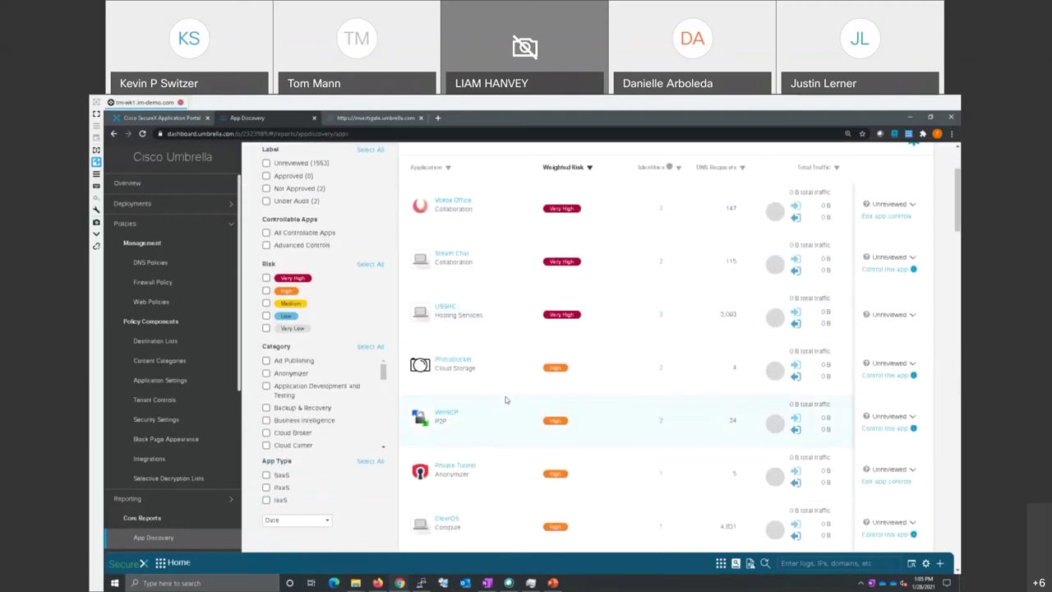
{"action": "scroll", "coordinate": [504, 393], "scroll_direction": "up", "scroll_amount": 2}
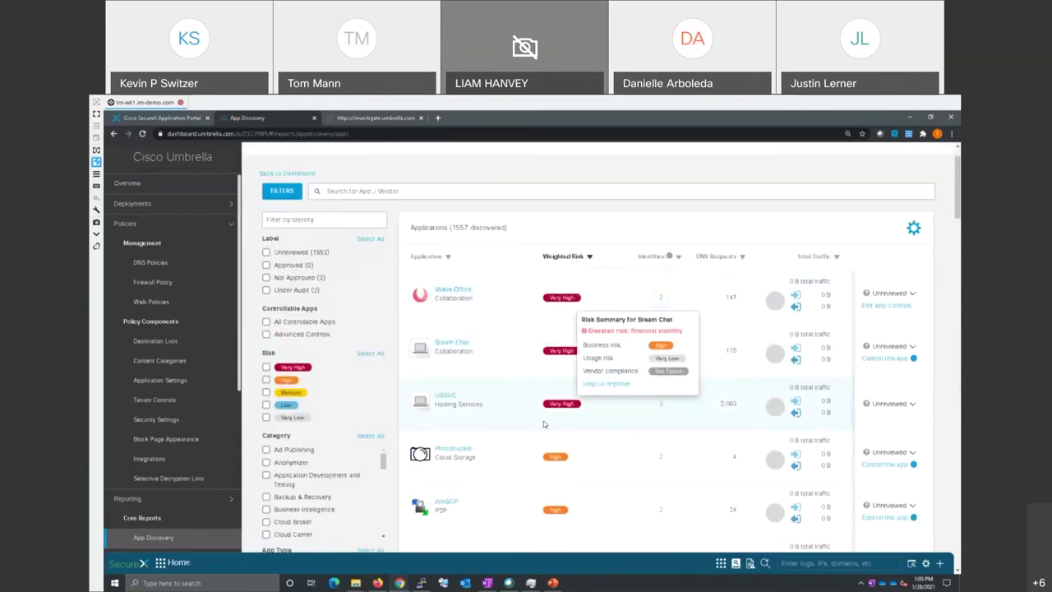
{"action": "scroll", "coordinate": [546, 426], "scroll_direction": "down", "scroll_amount": 3}
{"action": "scroll", "coordinate": [549, 434], "scroll_direction": "down", "scroll_amount": 3}
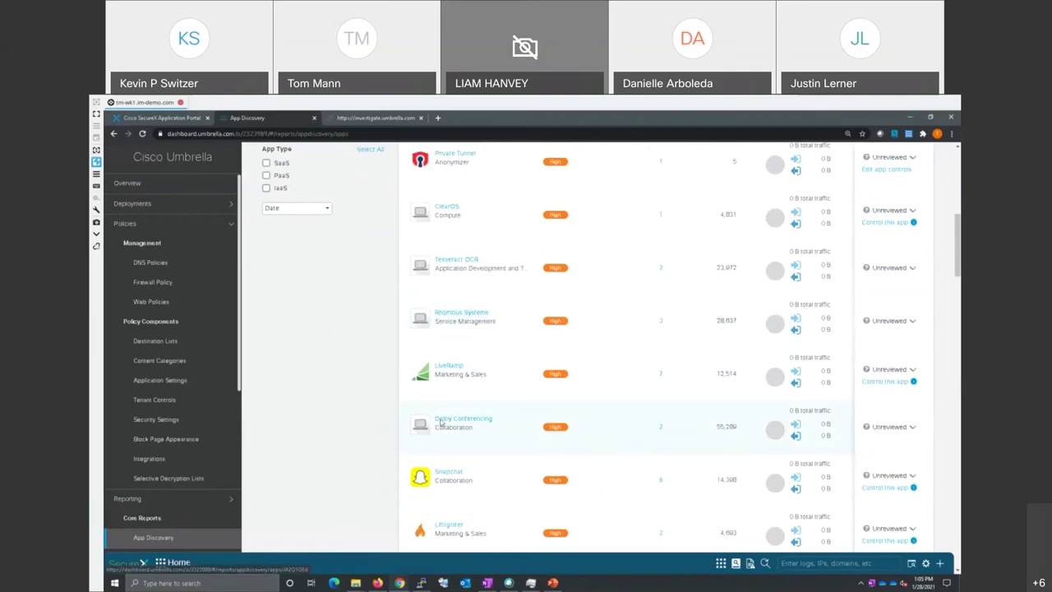
{"action": "scroll", "coordinate": [642, 411], "scroll_direction": "down", "scroll_amount": 3}
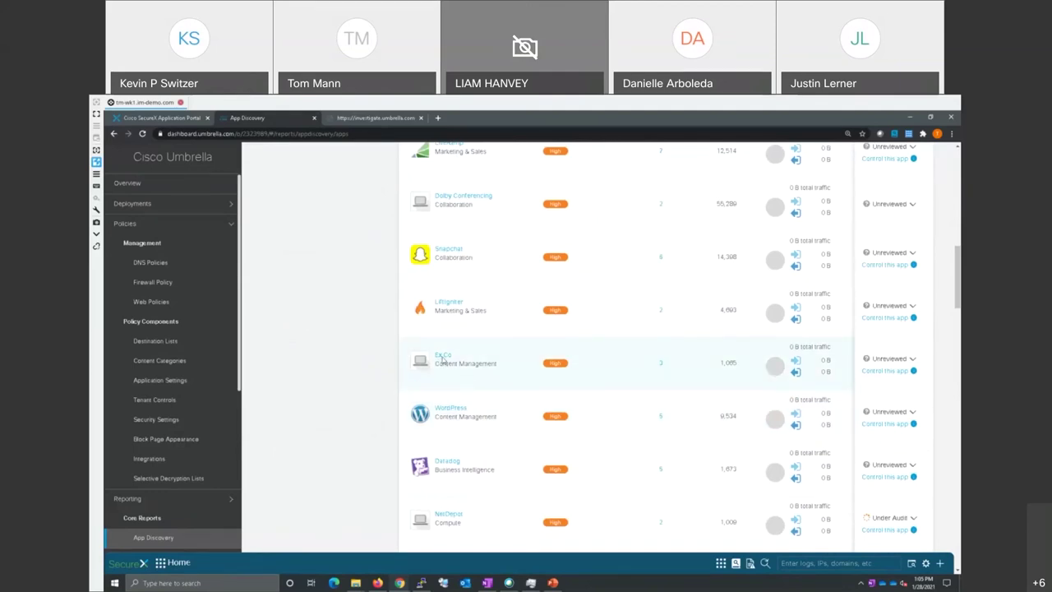
{"action": "left_click", "coordinate": [481, 364]}
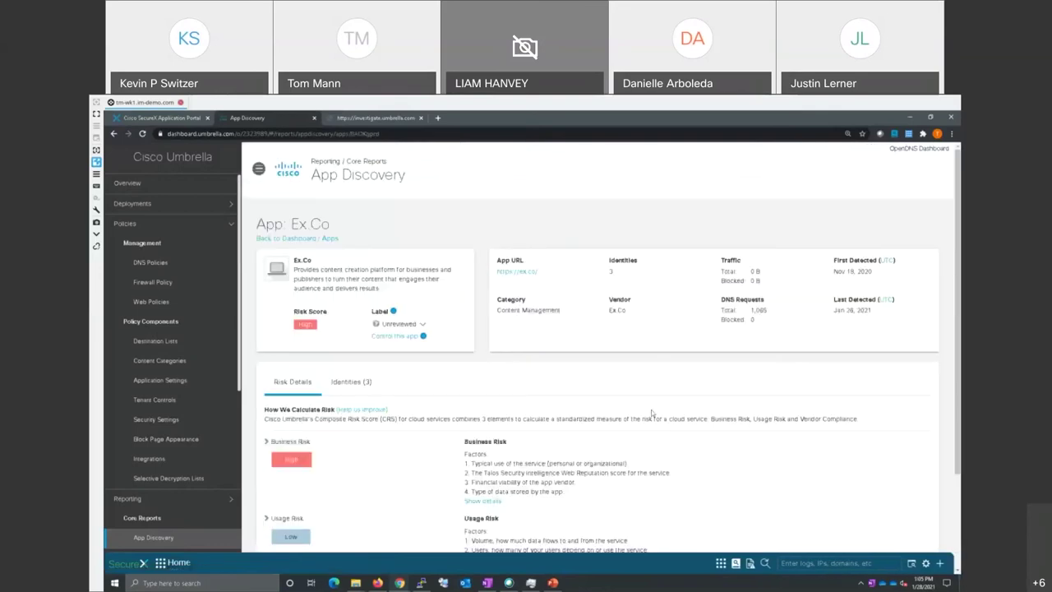
{"action": "scroll", "coordinate": [578, 422], "scroll_direction": "down", "scroll_amount": 1}
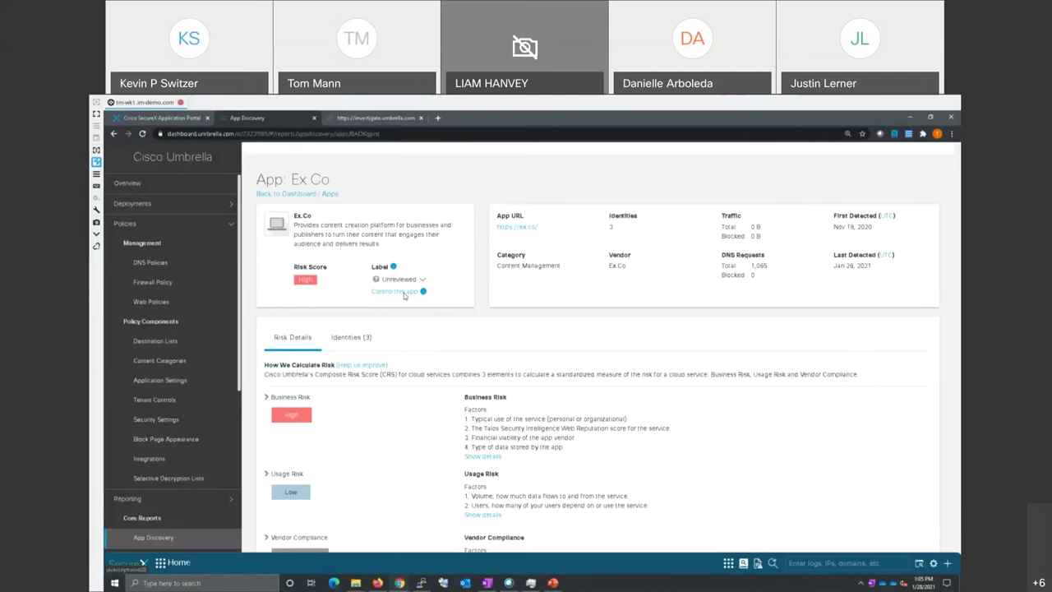
{"action": "left_click", "coordinate": [400, 291]}
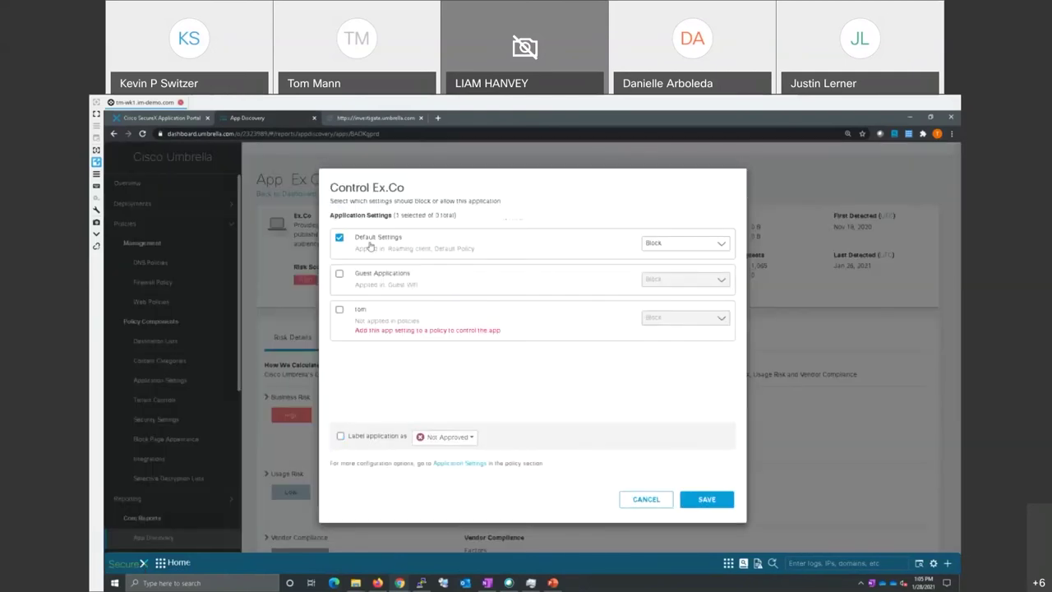
{"action": "left_click", "coordinate": [370, 439]}
{"action": "left_click", "coordinate": [438, 439]}
{"action": "left_click", "coordinate": [443, 440]}
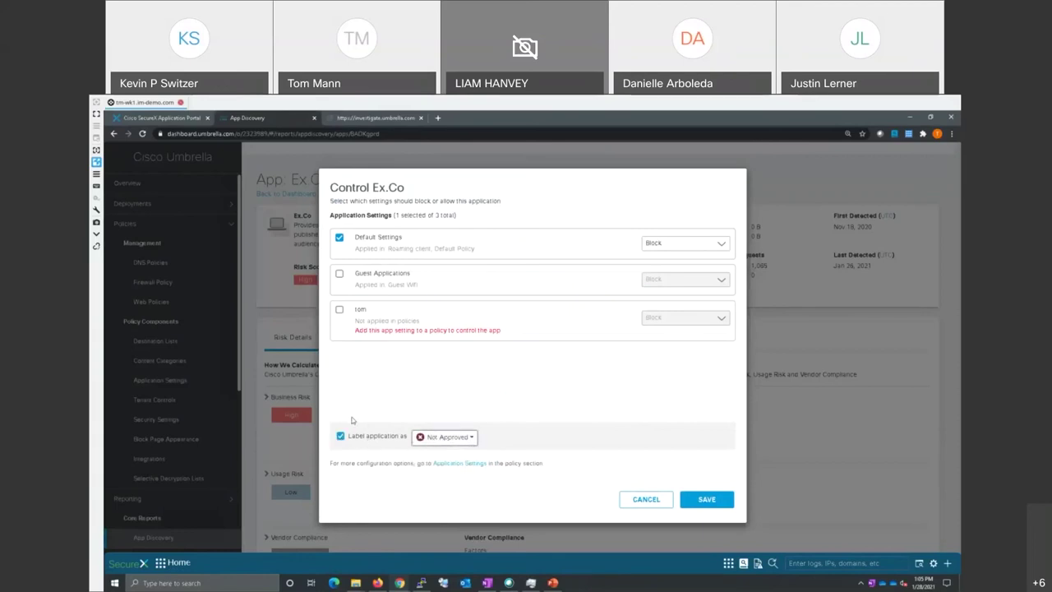
{"action": "left_click", "coordinate": [646, 499]}
{"action": "scroll", "coordinate": [475, 386], "scroll_direction": "down", "scroll_amount": 3}
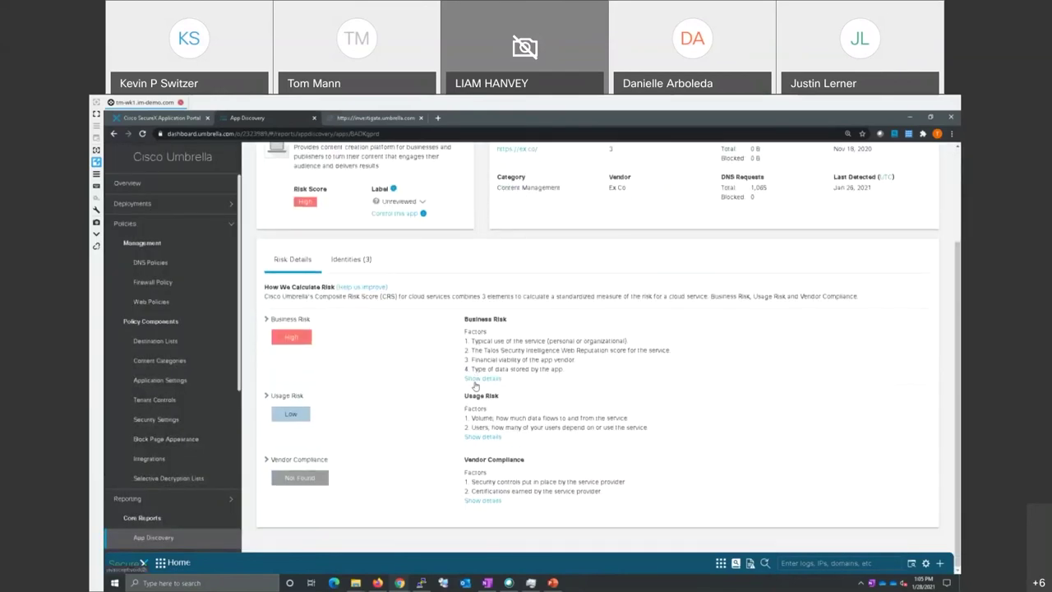
Expand Ex.Co's business risk factors section
{"action": "scroll", "coordinate": [475, 386], "scroll_direction": "up", "scroll_amount": 3}
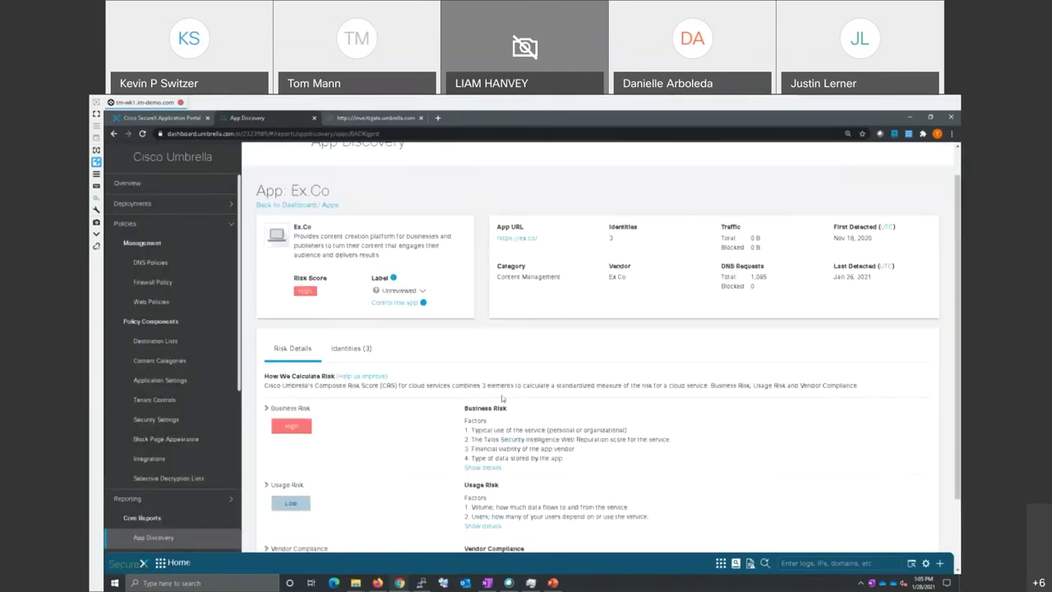
{"action": "scroll", "coordinate": [505, 398], "scroll_direction": "down", "scroll_amount": 3}
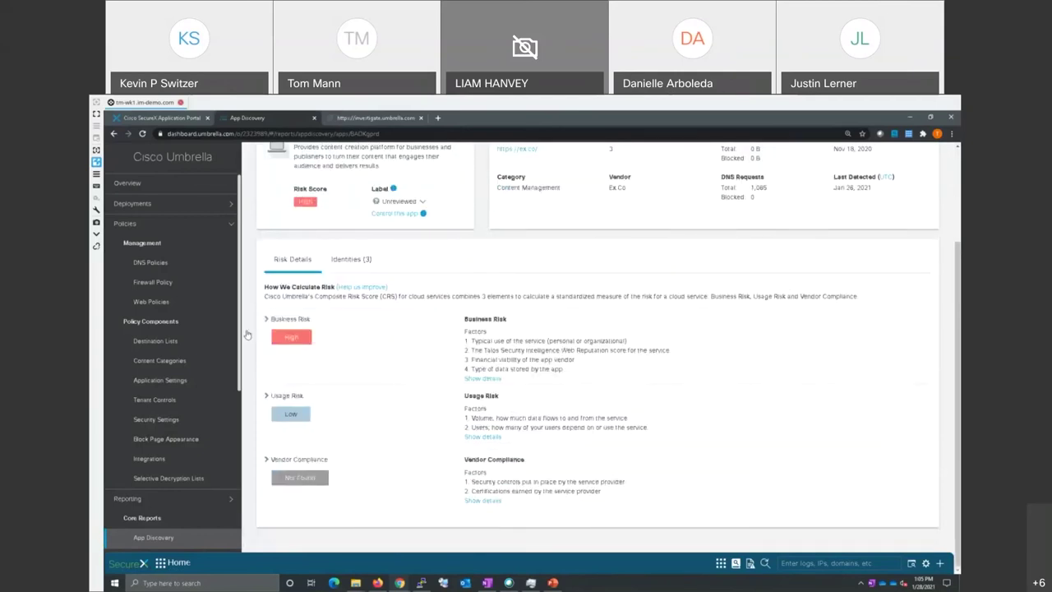
{"action": "left_click", "coordinate": [279, 316]}
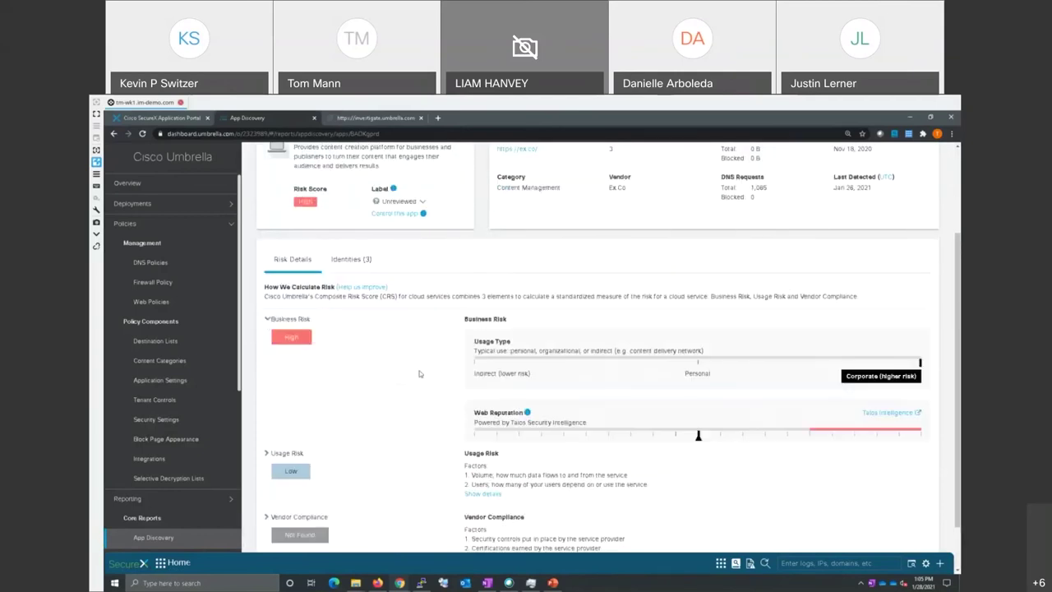
Expand the Vendor Compliance breakdown to review non-compliant standards, then return to the top
{"action": "scroll", "coordinate": [563, 420], "scroll_direction": "down", "scroll_amount": 3}
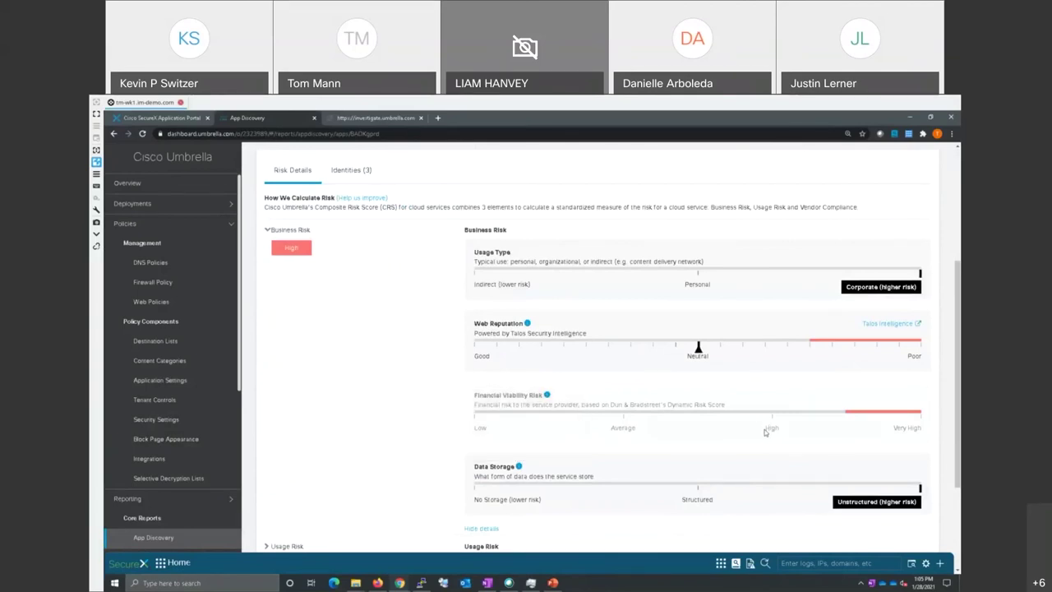
{"action": "scroll", "coordinate": [587, 445], "scroll_direction": "down", "scroll_amount": 5}
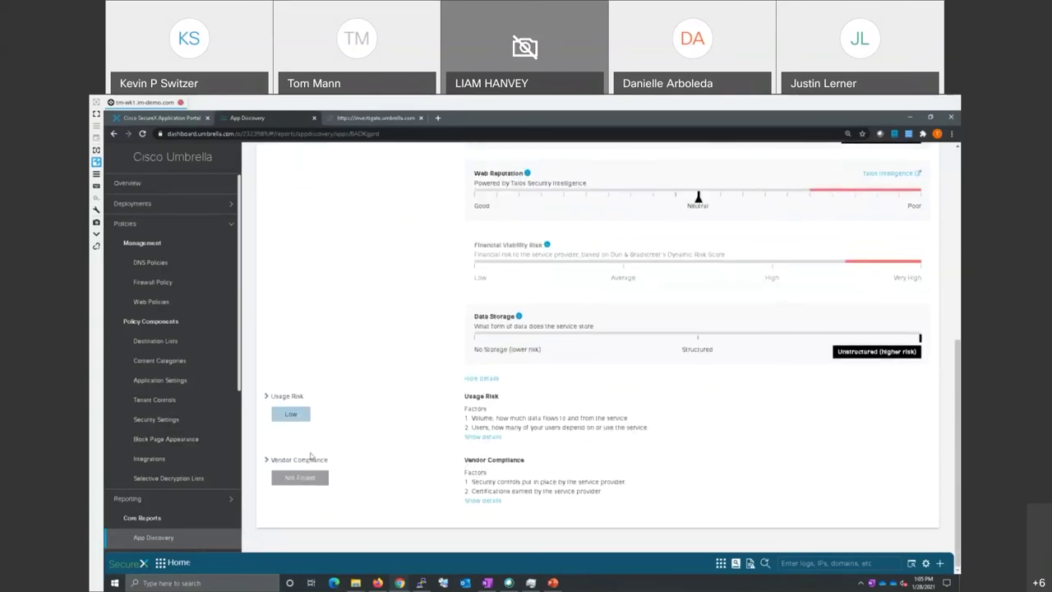
{"action": "left_click", "coordinate": [270, 462]}
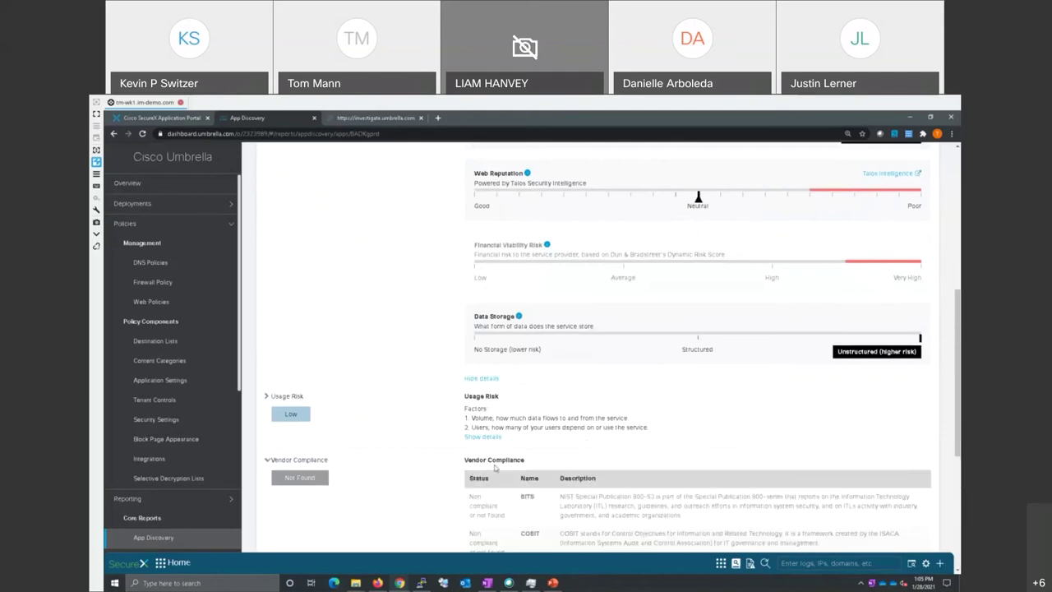
{"action": "scroll", "coordinate": [459, 281], "scroll_direction": "down", "scroll_amount": 4}
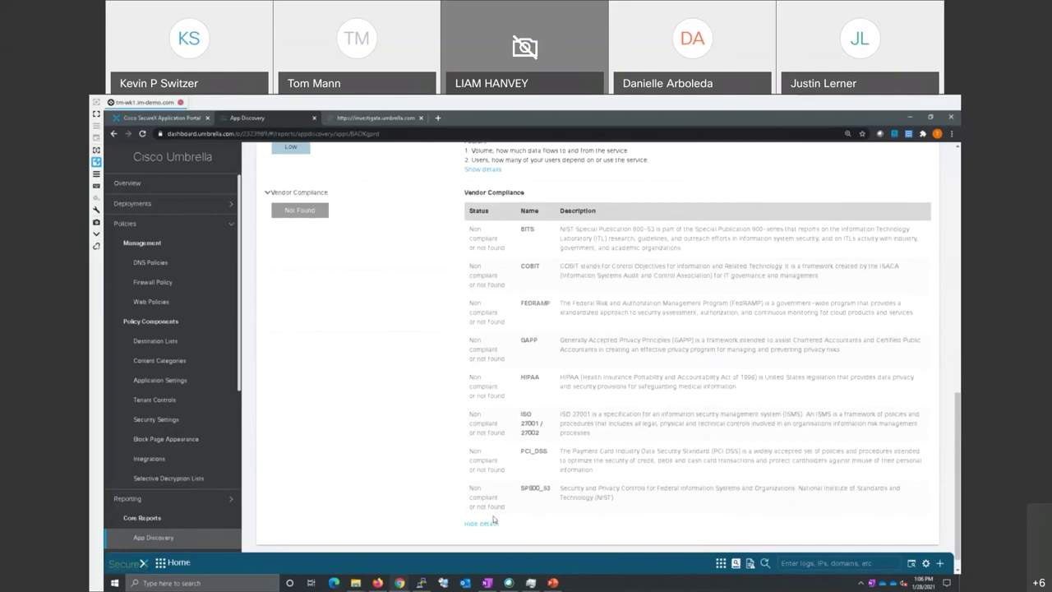
{"action": "scroll", "coordinate": [495, 514], "scroll_direction": "up", "scroll_amount": 10}
{"action": "scroll", "coordinate": [492, 483], "scroll_direction": "up", "scroll_amount": 2}
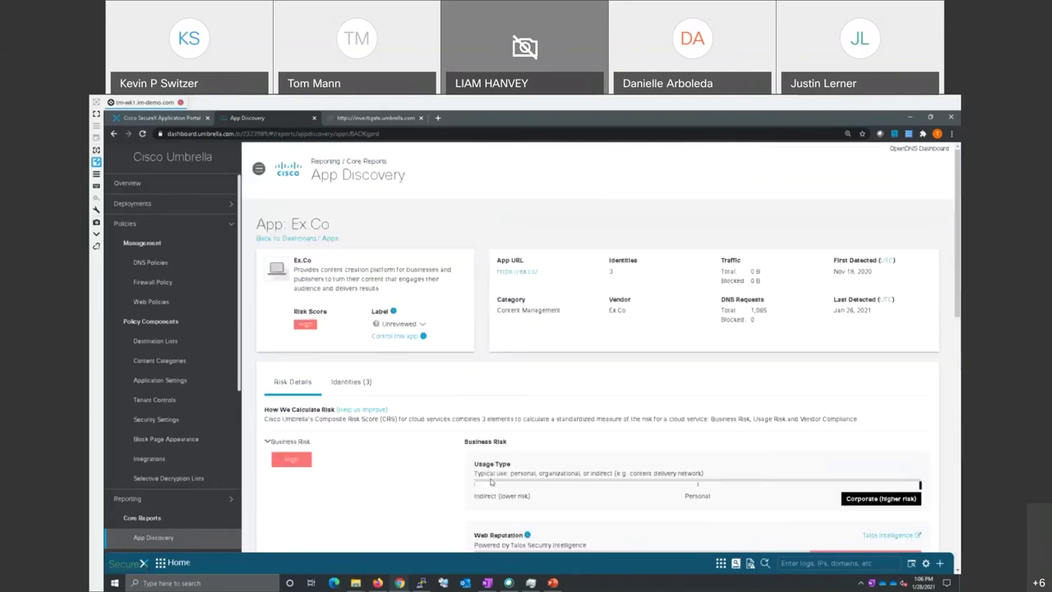
Return to the Apps dashboard and open DETAILS on the Category: Anonymizer card
{"action": "left_click", "coordinate": [282, 238]}
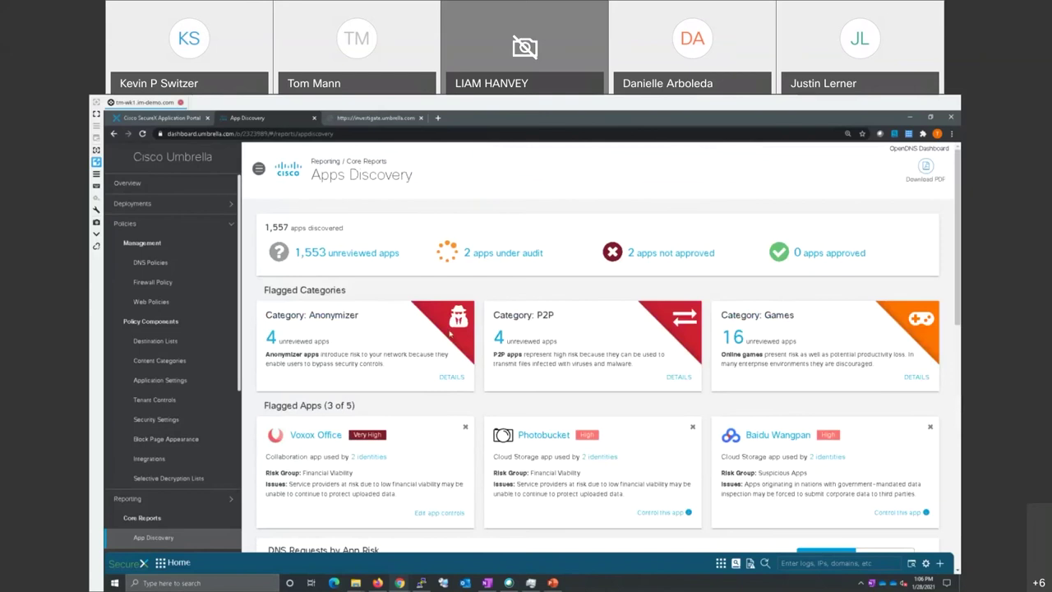
{"action": "left_click", "coordinate": [451, 377]}
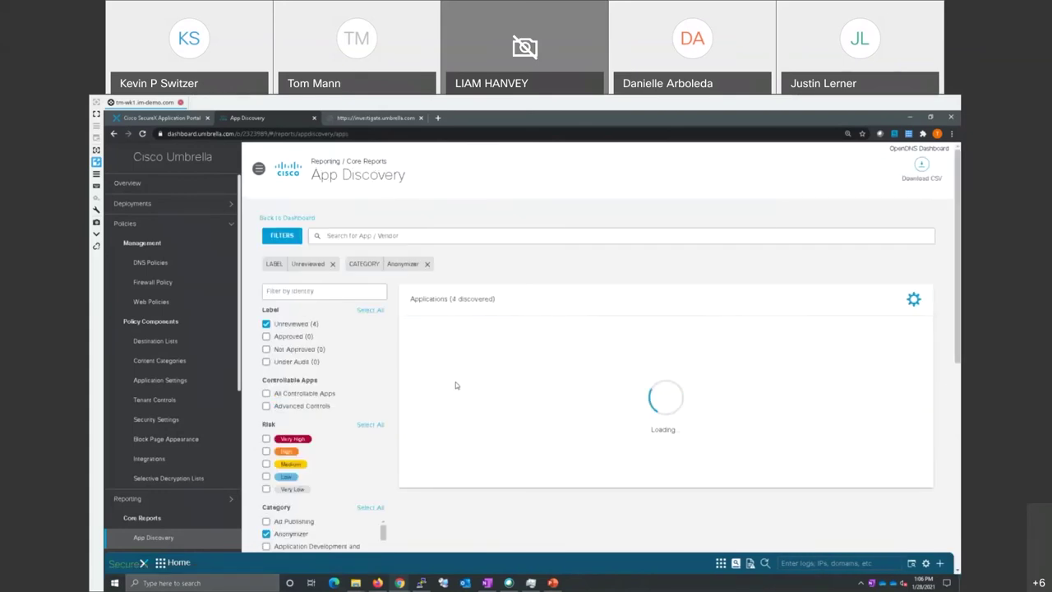
{"action": "scroll", "coordinate": [593, 408], "scroll_direction": "down", "scroll_amount": 1}
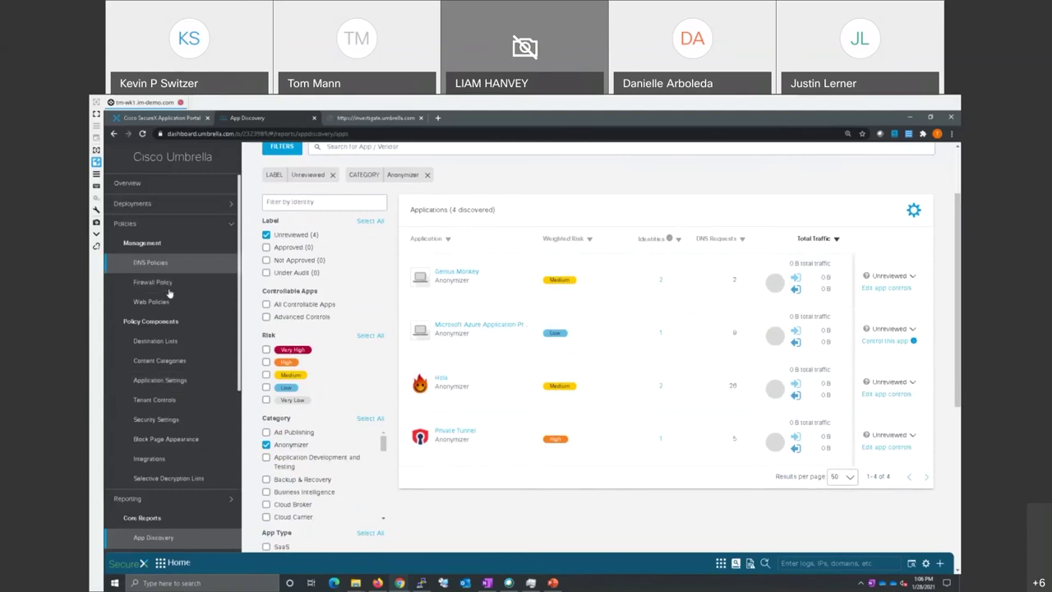
Review Roaming Client Users' Categories To Block in Content Categories, then go to Application Settings
{"action": "left_click", "coordinate": [166, 362]}
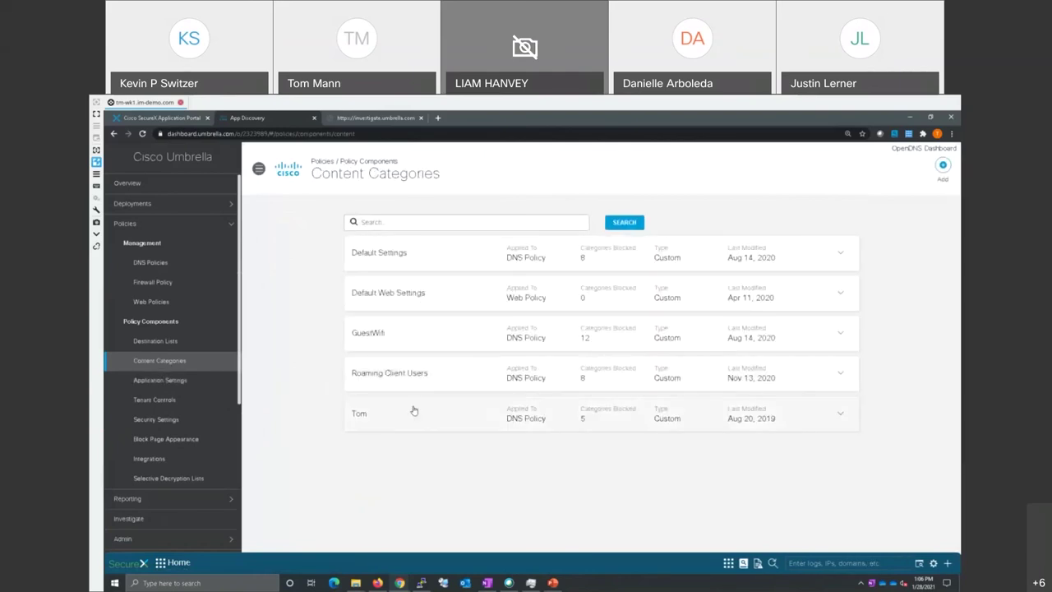
{"action": "left_click", "coordinate": [419, 375]}
{"action": "scroll", "coordinate": [573, 432], "scroll_direction": "down", "scroll_amount": 3}
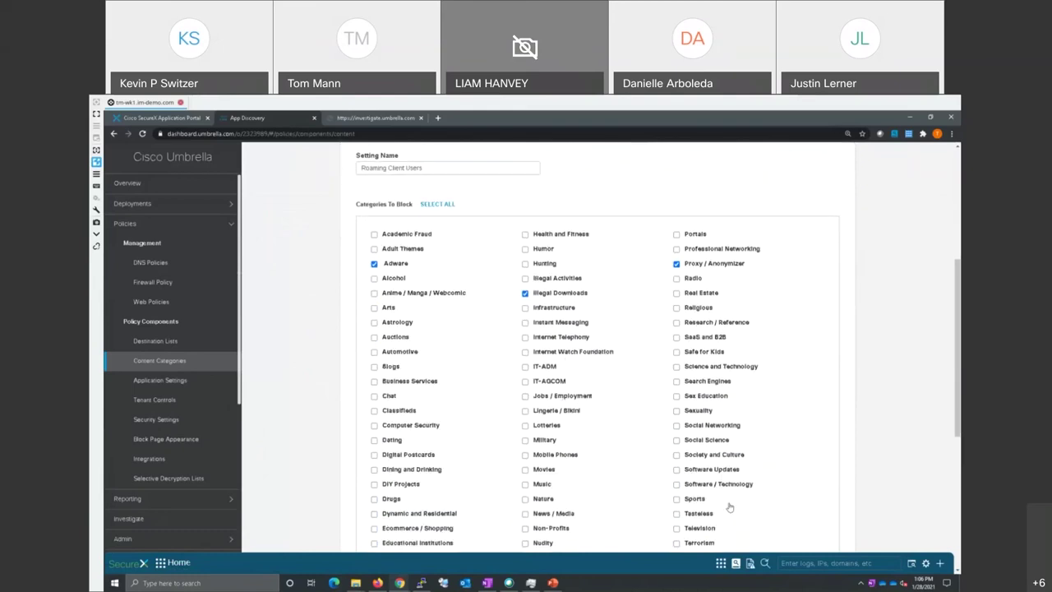
{"action": "scroll", "coordinate": [729, 508], "scroll_direction": "down", "scroll_amount": 1}
{"action": "scroll", "coordinate": [728, 505], "scroll_direction": "down", "scroll_amount": 1}
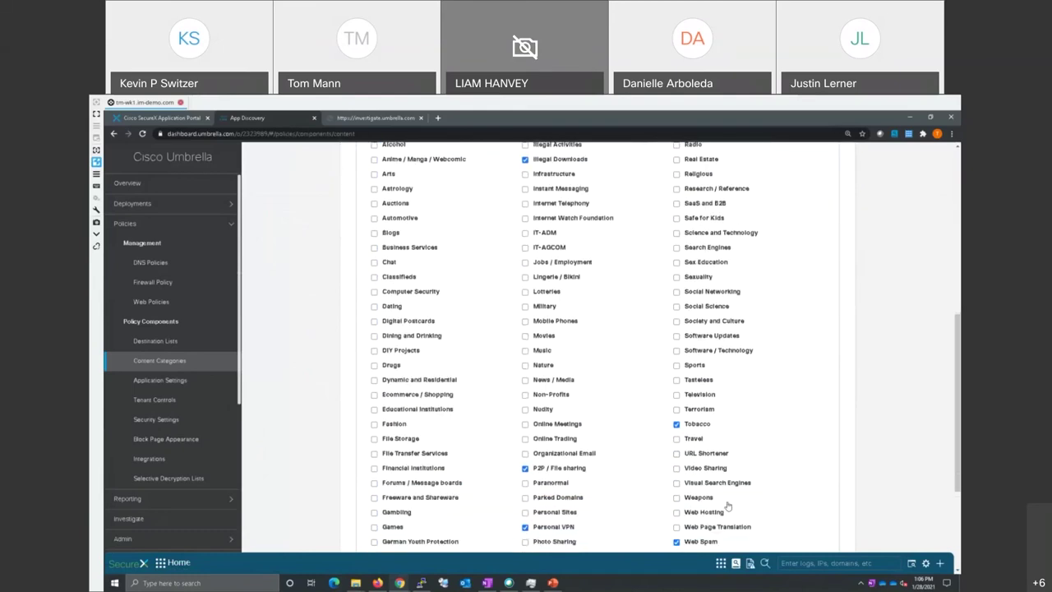
{"action": "scroll", "coordinate": [728, 506], "scroll_direction": "down", "scroll_amount": 2}
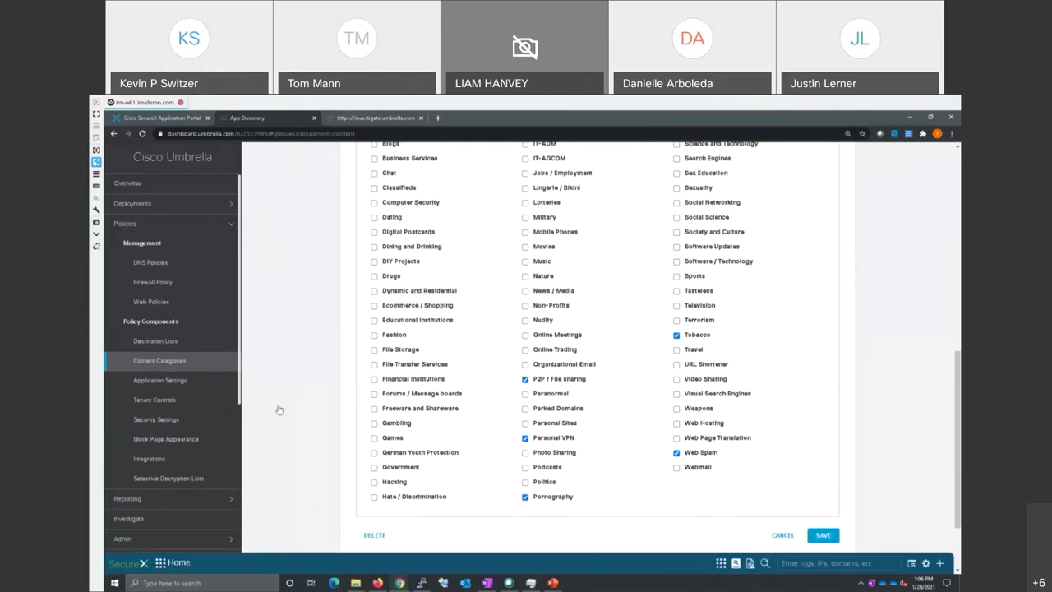
{"action": "left_click", "coordinate": [173, 384]}
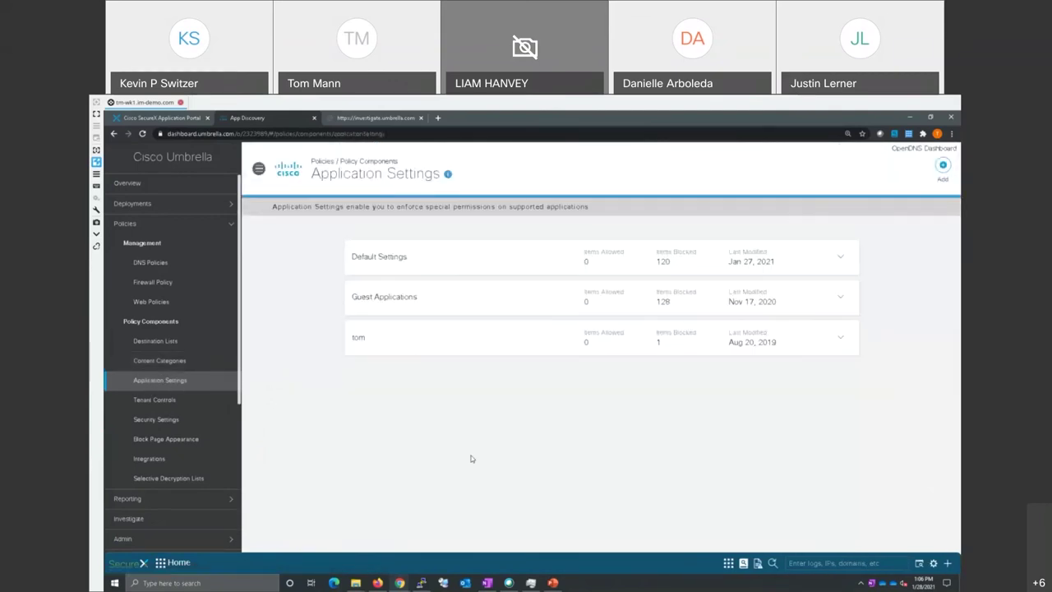
In Default Settings' Anonymizer category, block the 1.1.1.1 App and Anonymize
{"action": "left_click", "coordinate": [413, 257]}
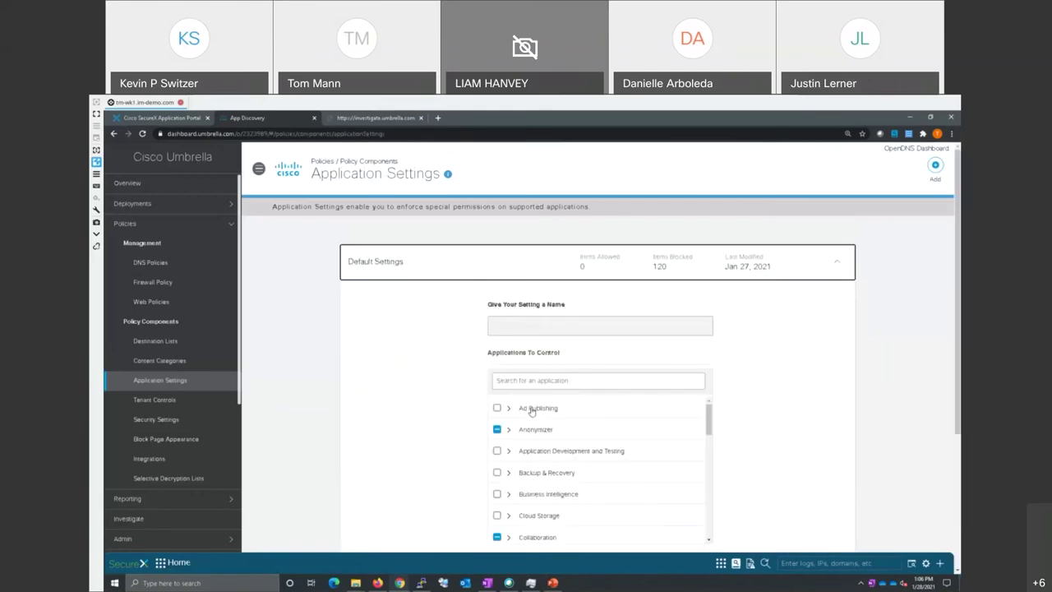
{"action": "scroll", "coordinate": [521, 423], "scroll_direction": "down", "scroll_amount": 1}
{"action": "scroll", "coordinate": [522, 425], "scroll_direction": "up", "scroll_amount": 1}
{"action": "left_click", "coordinate": [509, 430]}
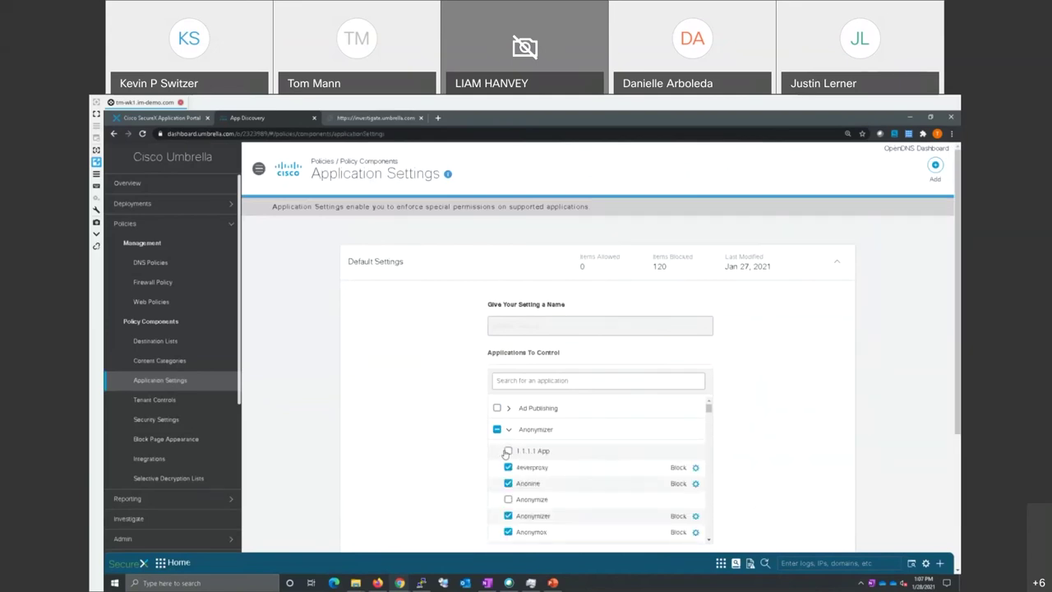
{"action": "left_click", "coordinate": [508, 451]}
{"action": "left_click", "coordinate": [508, 499]}
Also block Cloud VPN, GOM VPN and Guardster under Anonymizer
{"action": "scroll", "coordinate": [610, 467], "scroll_direction": "down", "scroll_amount": 3}
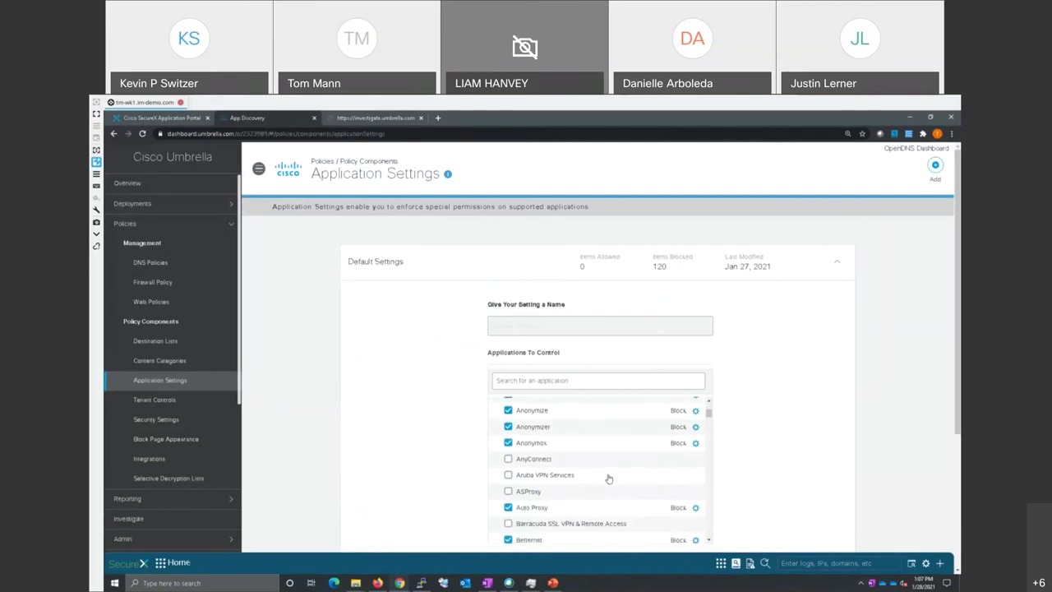
{"action": "scroll", "coordinate": [610, 469], "scroll_direction": "down", "scroll_amount": 3}
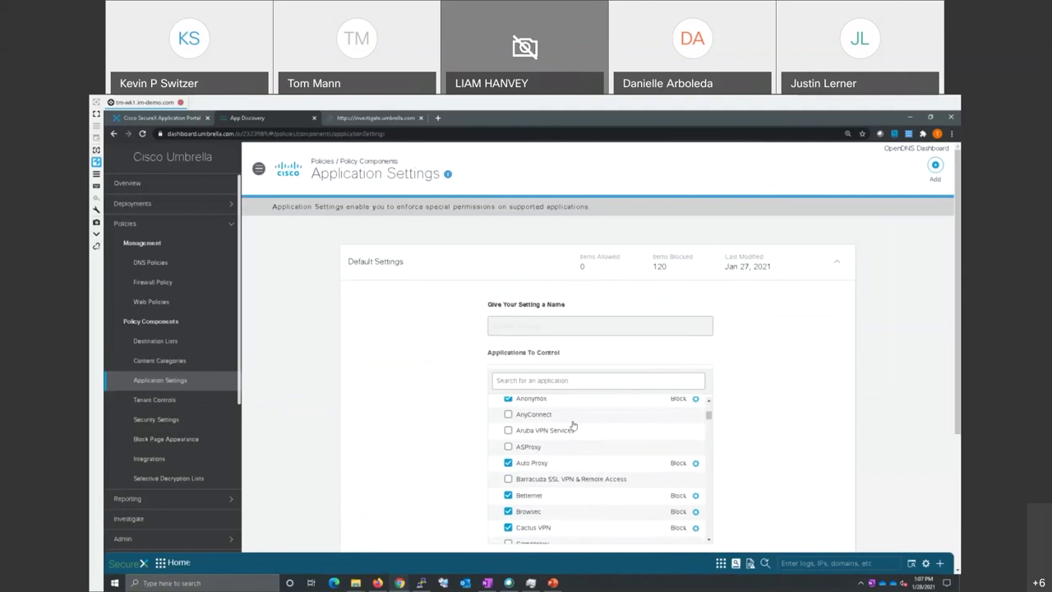
{"action": "scroll", "coordinate": [614, 451], "scroll_direction": "down", "scroll_amount": 2}
{"action": "scroll", "coordinate": [616, 452], "scroll_direction": "down", "scroll_amount": 2}
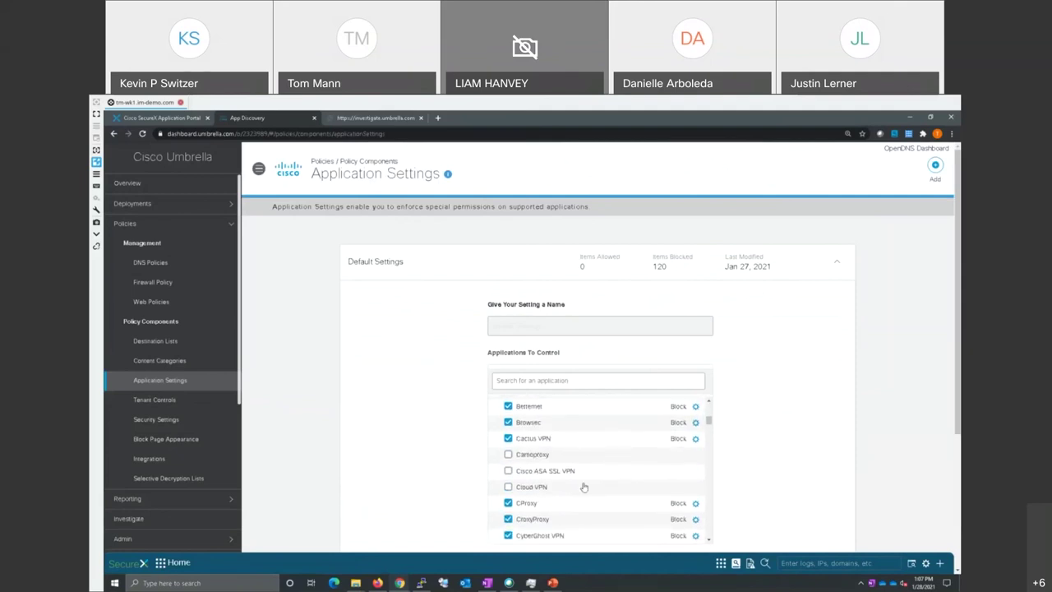
{"action": "left_click", "coordinate": [508, 487]}
{"action": "scroll", "coordinate": [585, 464], "scroll_direction": "down", "scroll_amount": 5}
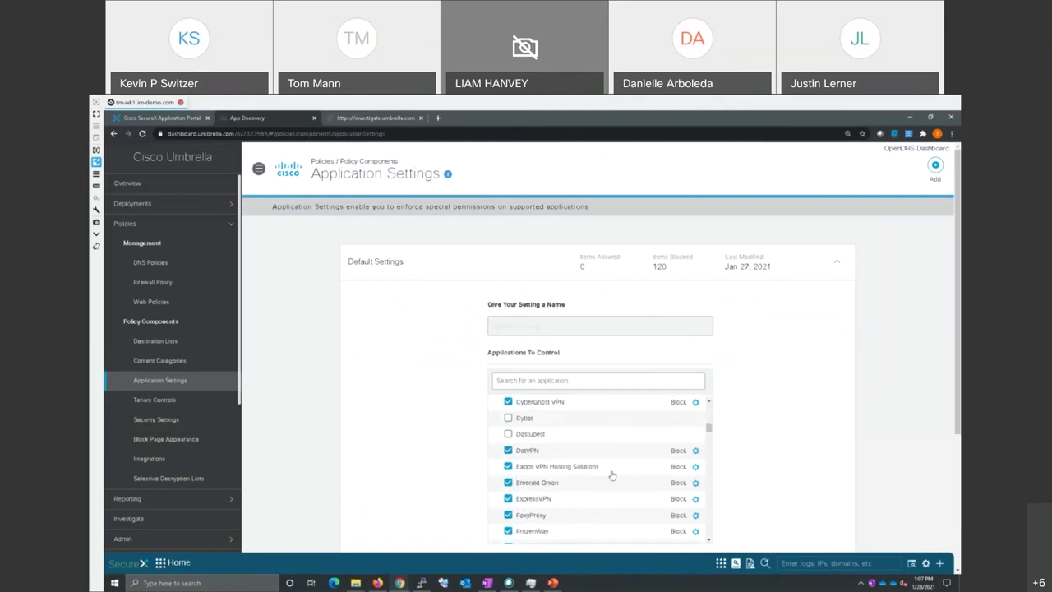
{"action": "scroll", "coordinate": [613, 474], "scroll_direction": "down", "scroll_amount": 3}
{"action": "scroll", "coordinate": [616, 472], "scroll_direction": "down", "scroll_amount": 1}
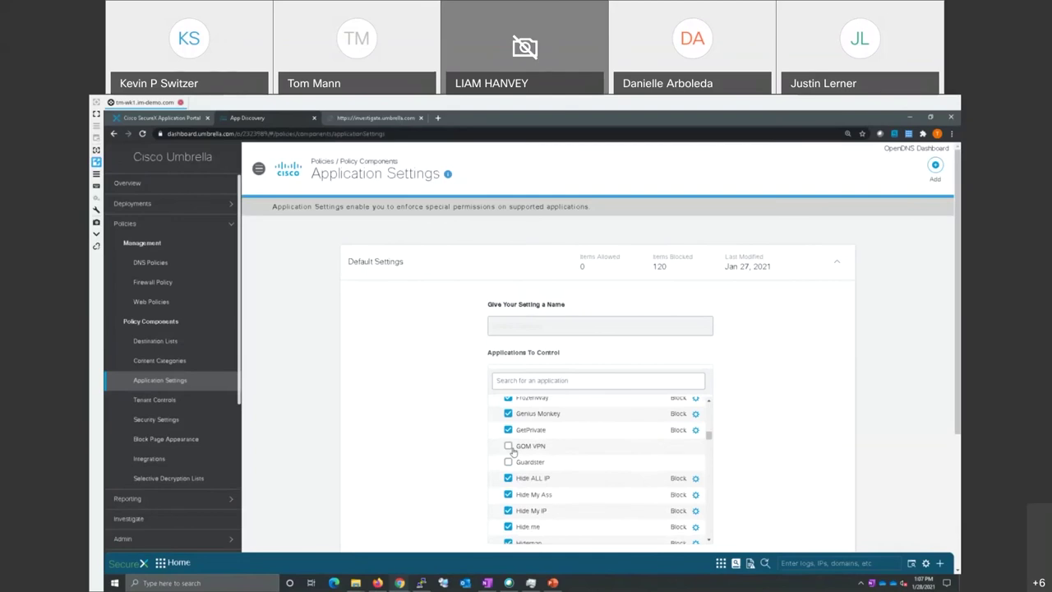
{"action": "left_click", "coordinate": [509, 448]}
{"action": "left_click", "coordinate": [508, 462]}
Save the Default Settings changes and confirm blocking the selected applications
{"action": "scroll", "coordinate": [576, 466], "scroll_direction": "down", "scroll_amount": 4}
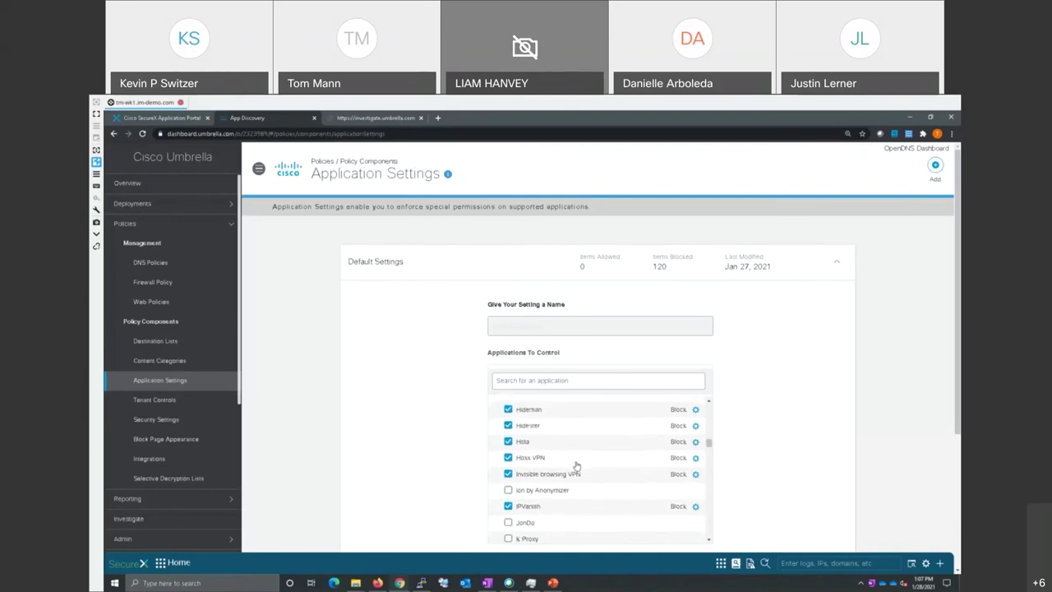
{"action": "scroll", "coordinate": [578, 463], "scroll_direction": "down", "scroll_amount": 2}
{"action": "scroll", "coordinate": [581, 458], "scroll_direction": "down", "scroll_amount": 2}
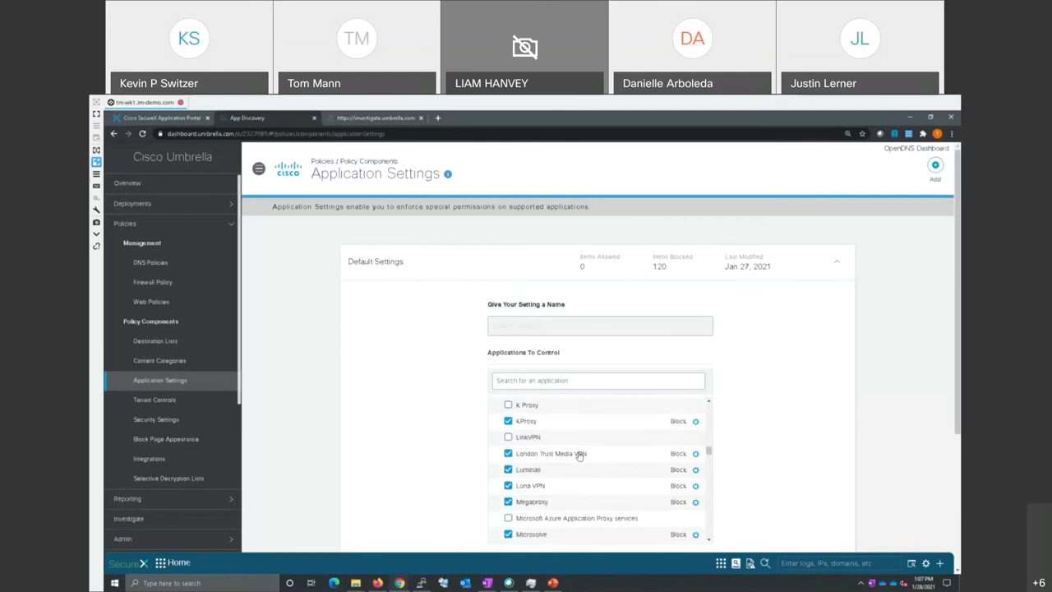
{"action": "scroll", "coordinate": [580, 456], "scroll_direction": "down", "scroll_amount": 10}
{"action": "scroll", "coordinate": [735, 504], "scroll_direction": "down", "scroll_amount": 3}
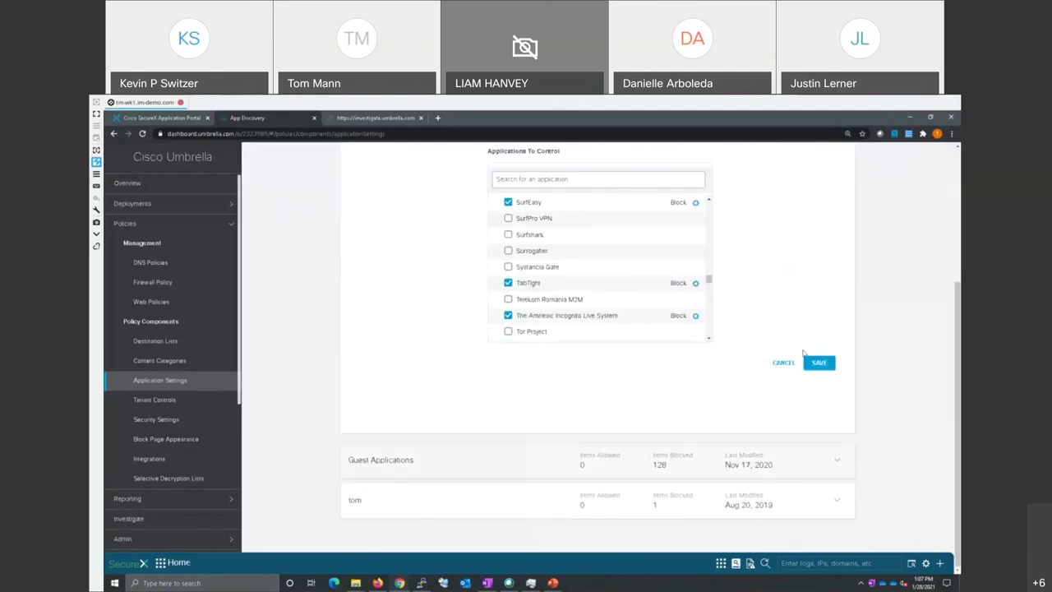
{"action": "left_click", "coordinate": [819, 365]}
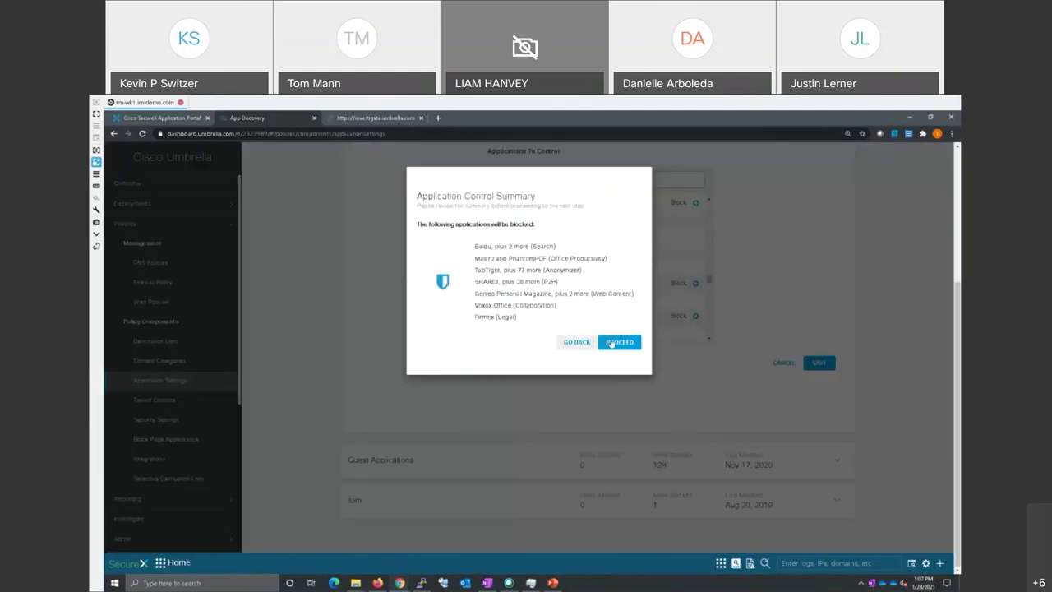
{"action": "left_click", "coordinate": [616, 344]}
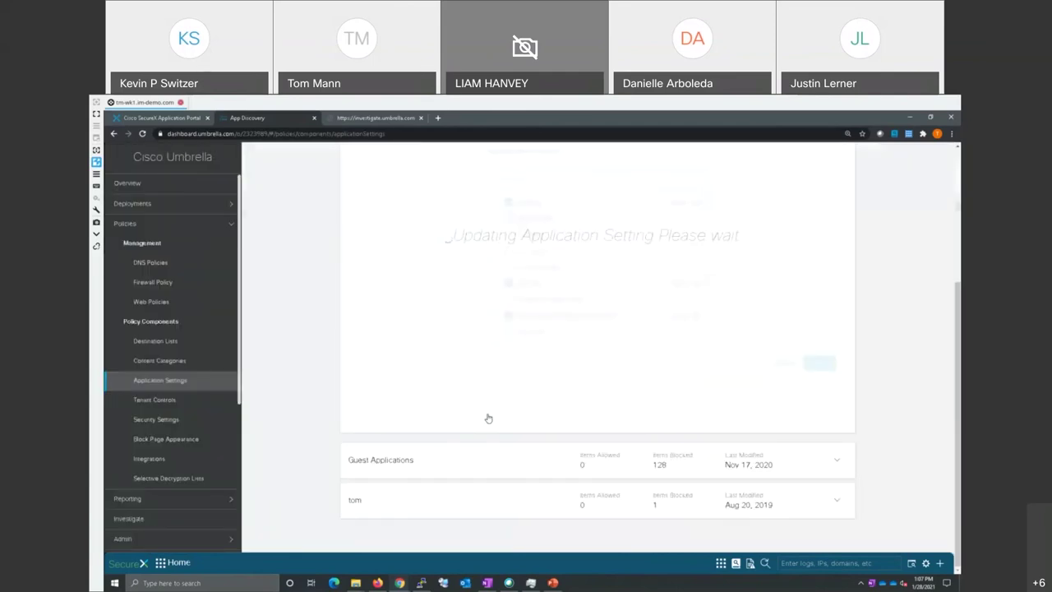